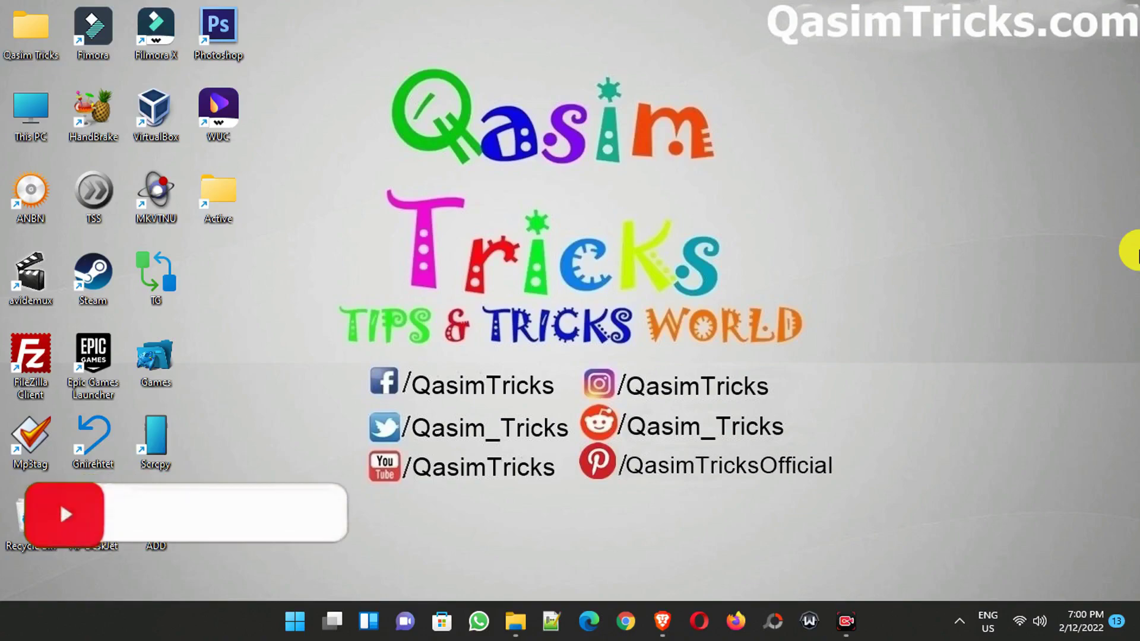
left_click(662, 619)
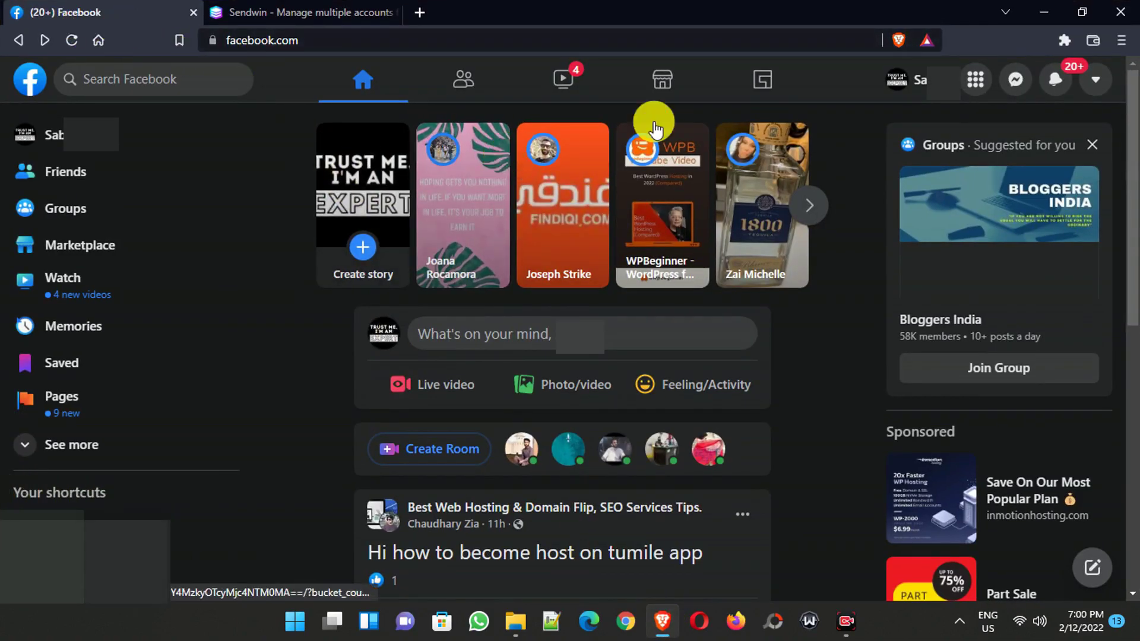
left_click(1104, 92)
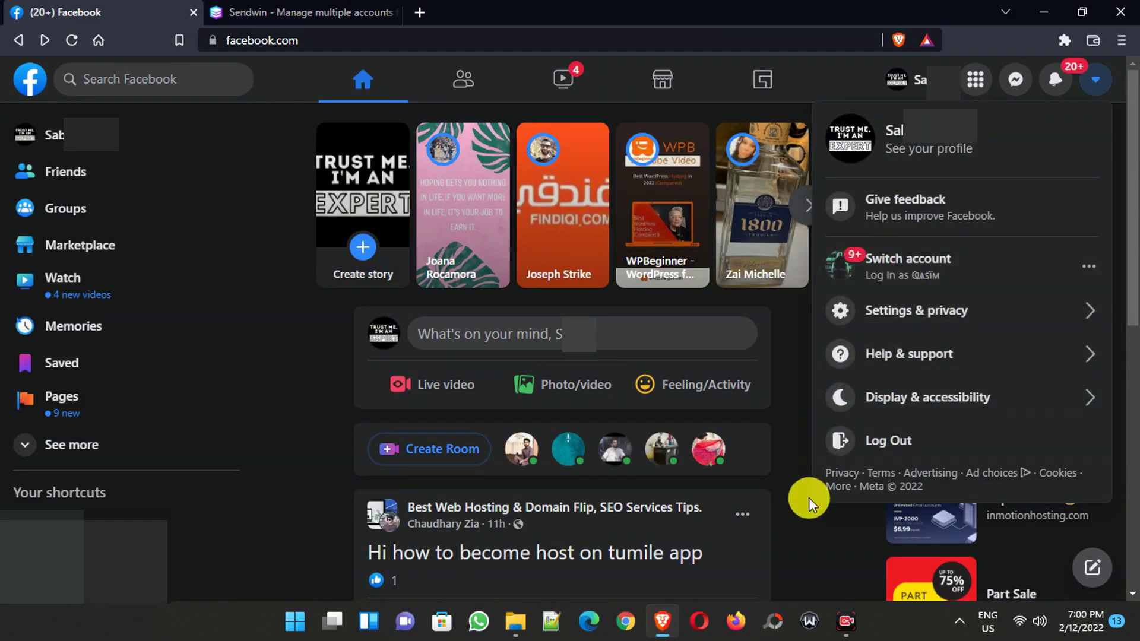
left_click(793, 507)
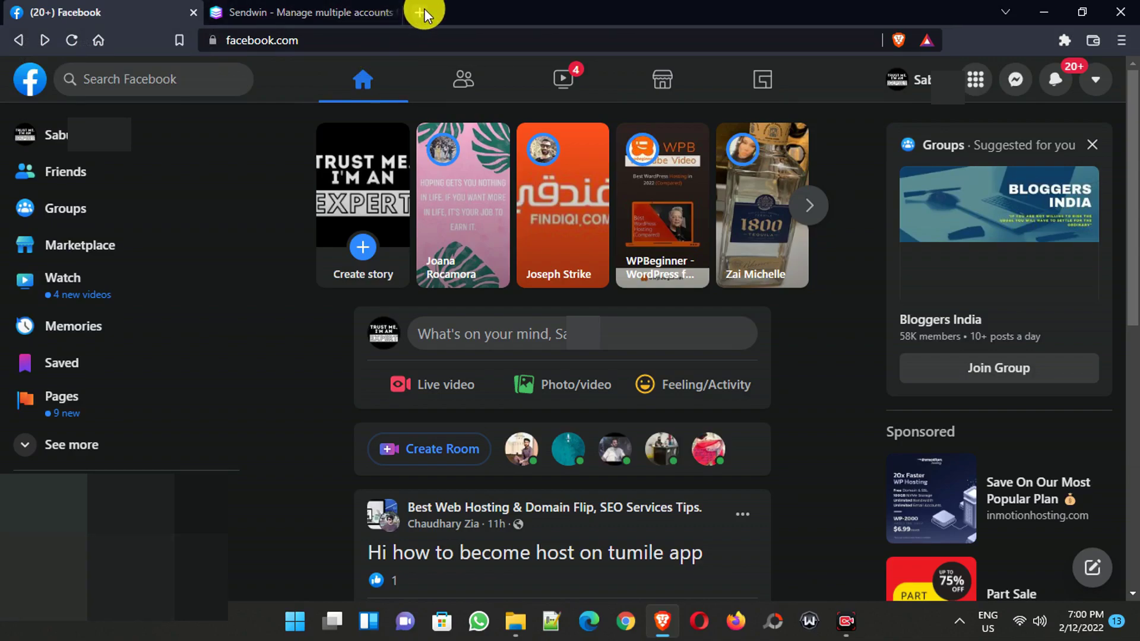
- Go to the Sendwin site tab, close its live chat panel and browse down the page
left_click(293, 7)
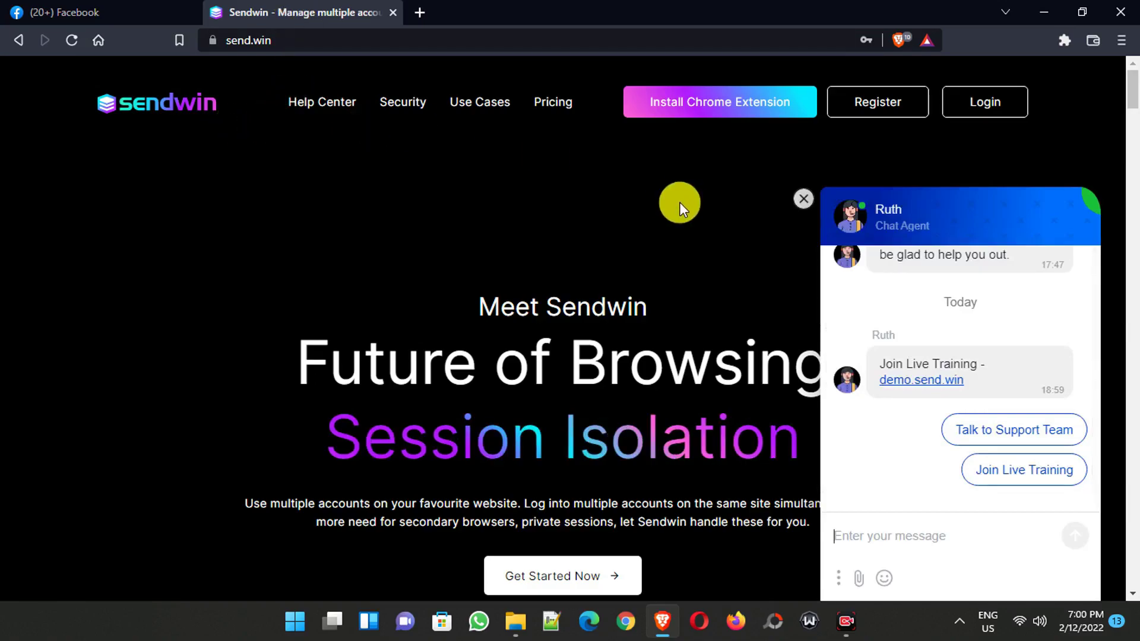
left_click(803, 199)
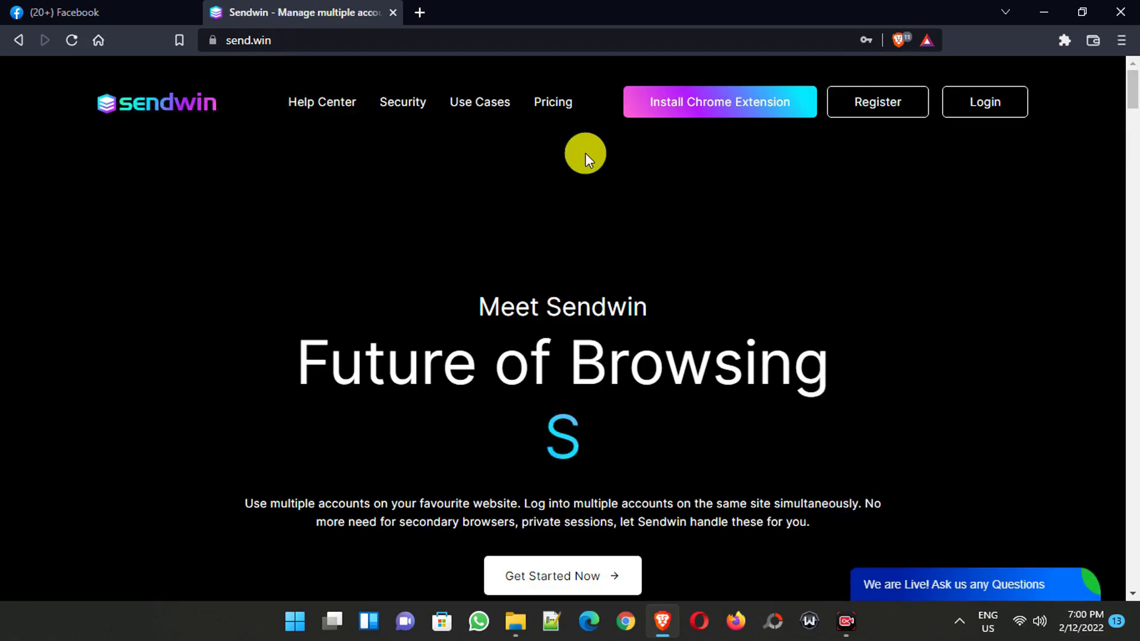
scroll(1064, 177, "down", 10)
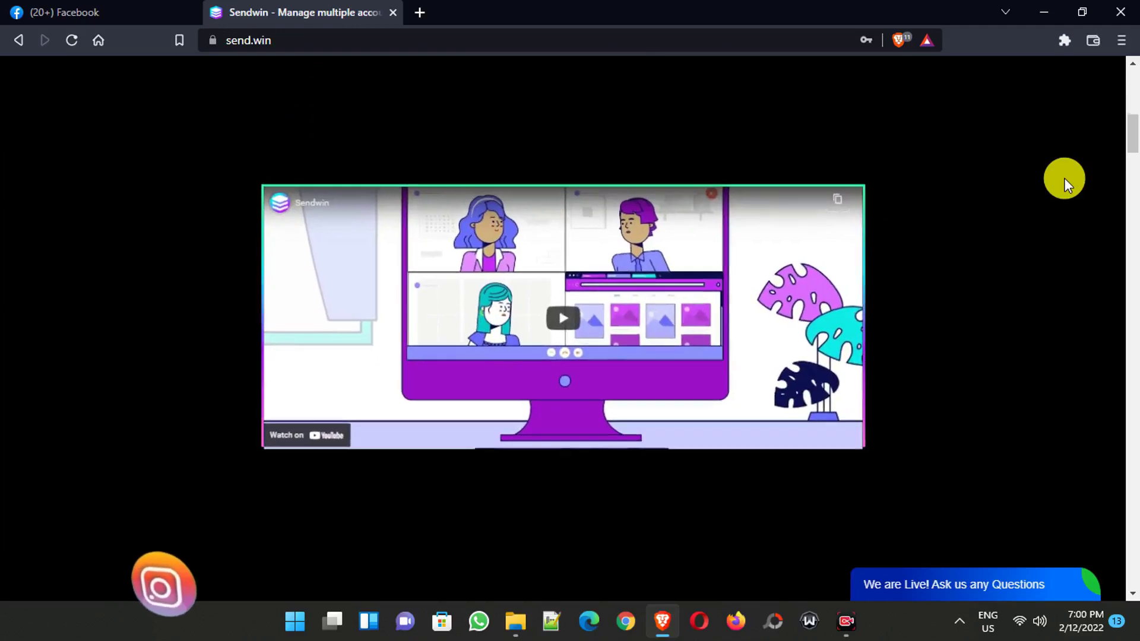
scroll(1067, 212, "down", 5)
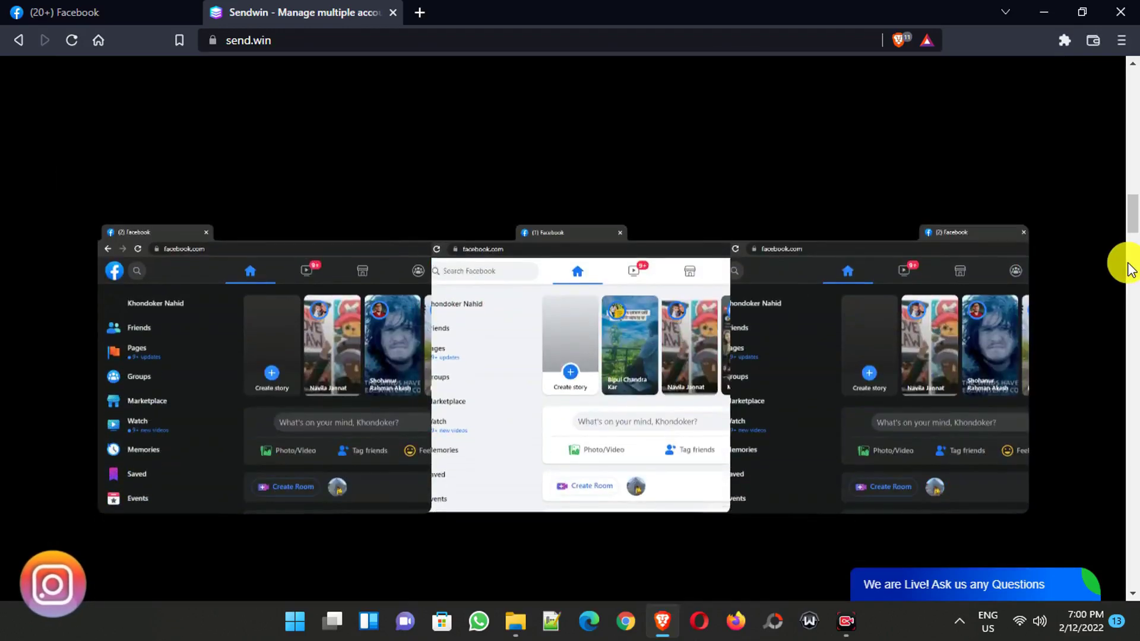
scroll(1128, 269, "down", 3)
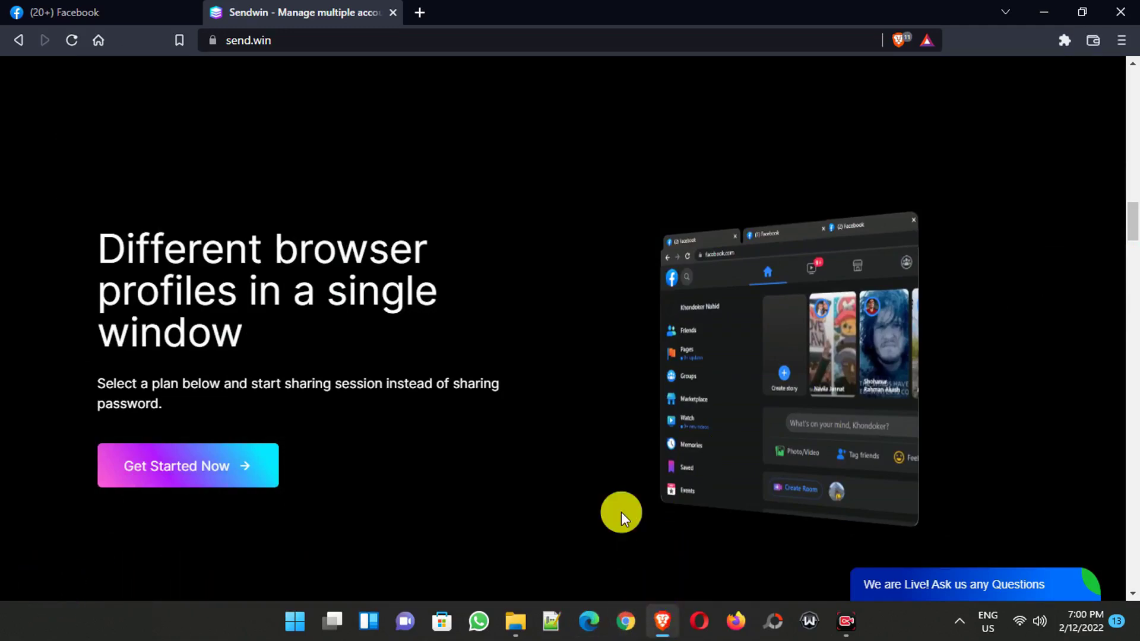
left_click(356, 41)
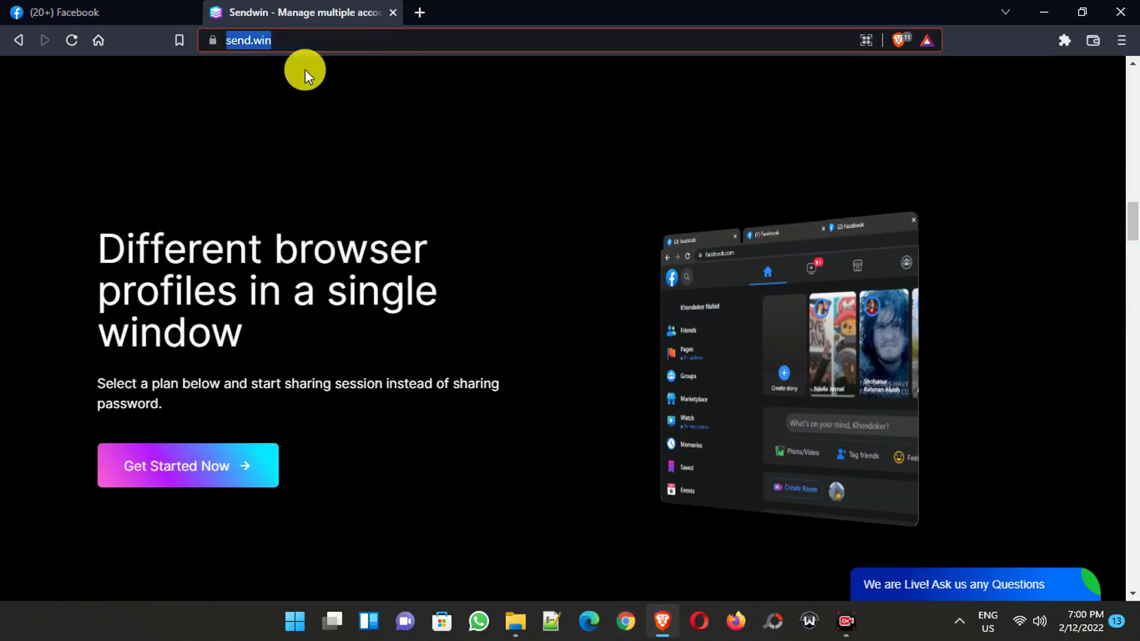
- Compare the Free, Pro and Pro Plus pricing plans, then sign up for the Free plan
scroll(441, 146, "down", 15)
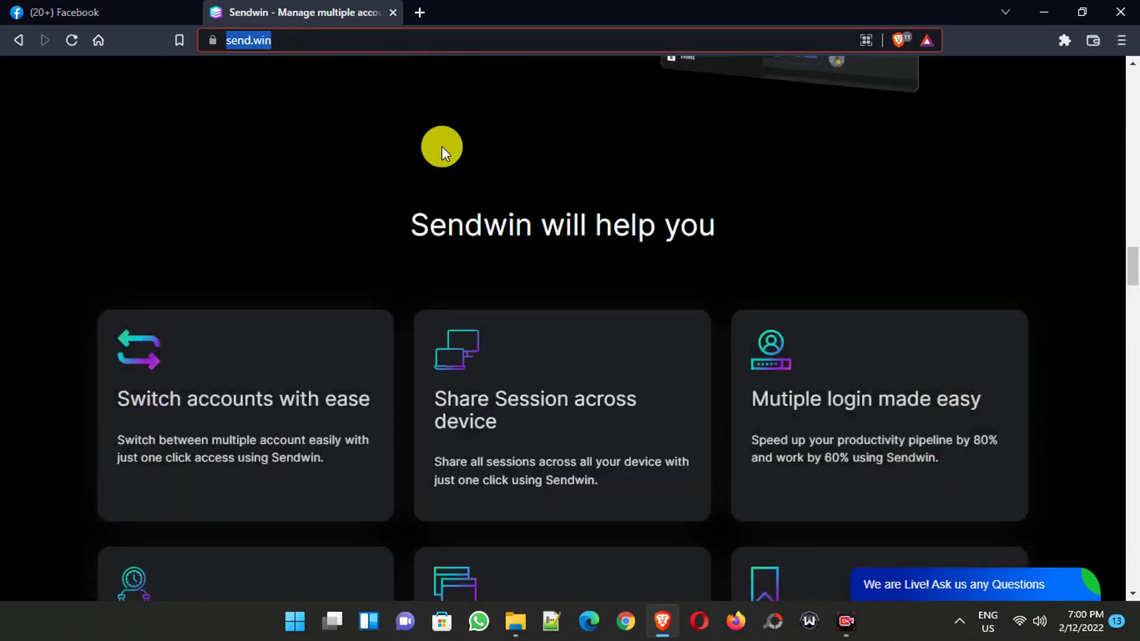
scroll(441, 146, "down", 10)
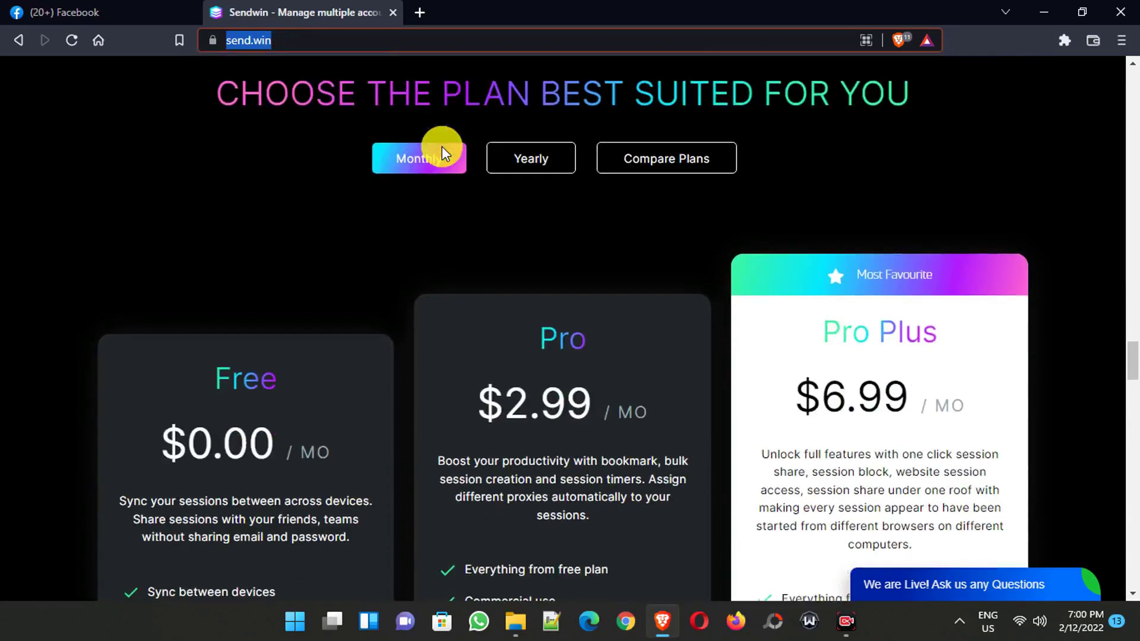
scroll(438, 146, "down", 1)
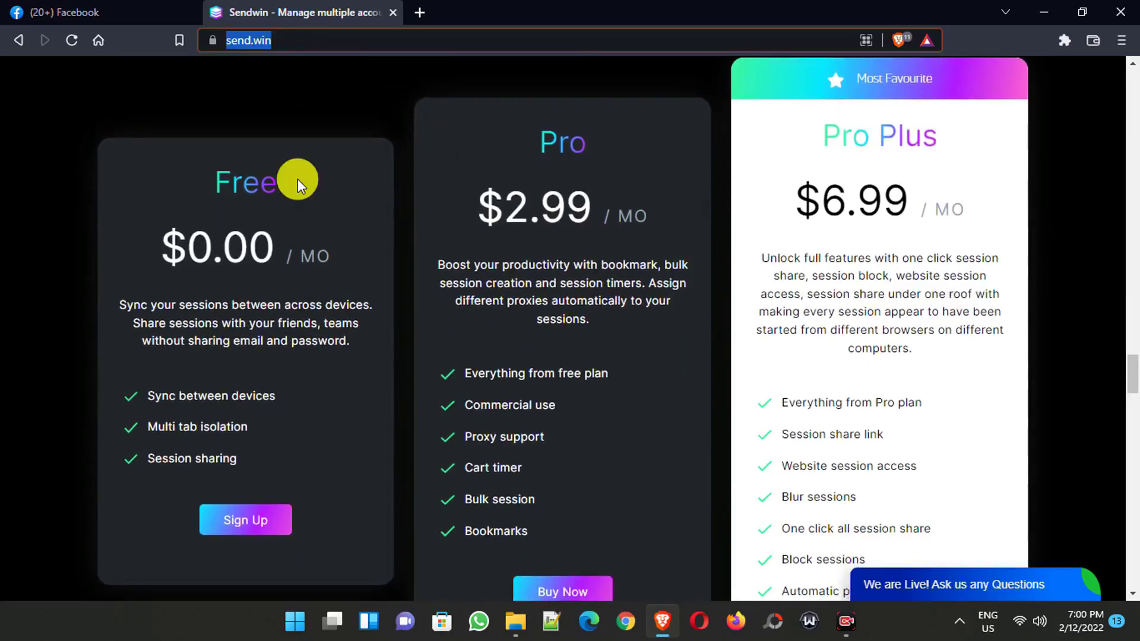
left_click_drag(216, 184, 271, 185)
left_click(354, 192)
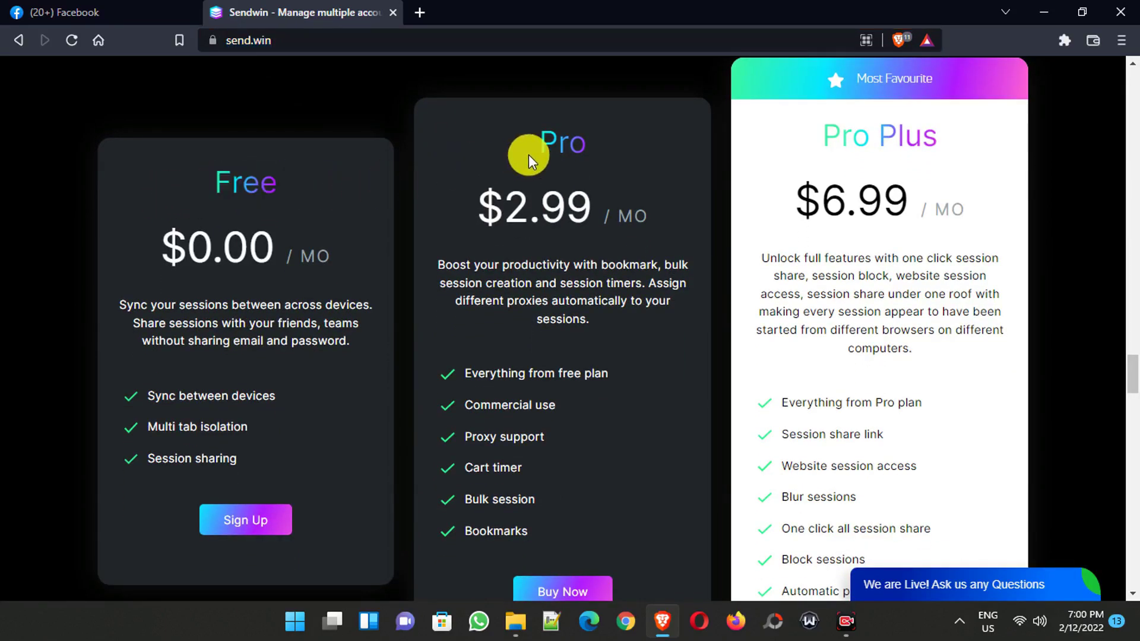
left_click_drag(818, 142, 974, 145)
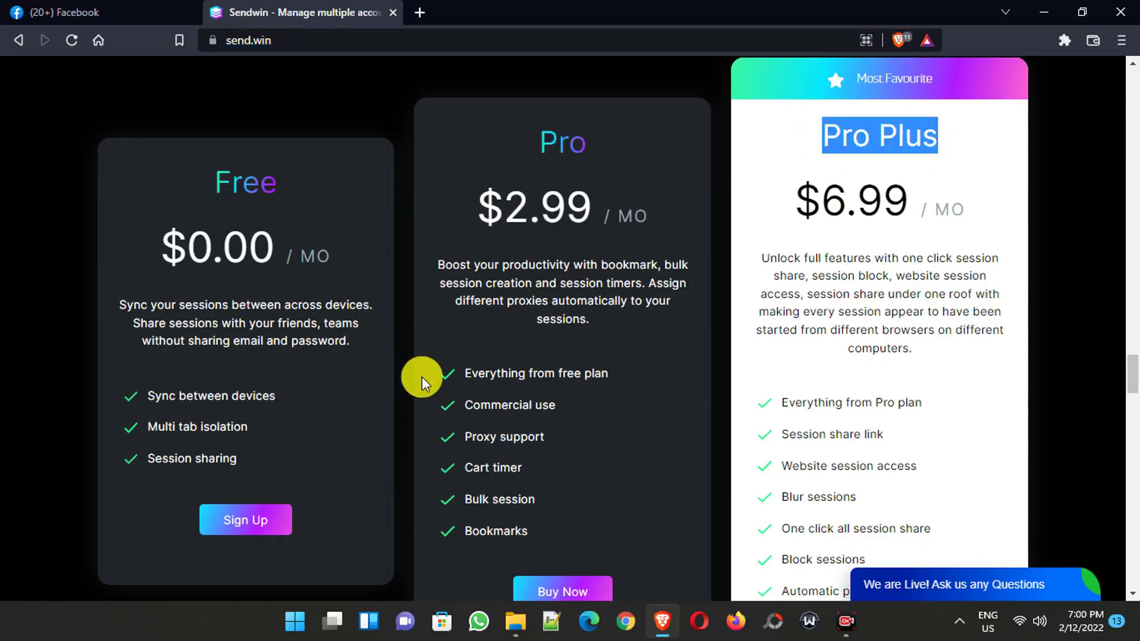
left_click_drag(453, 366, 555, 539)
left_click(605, 516)
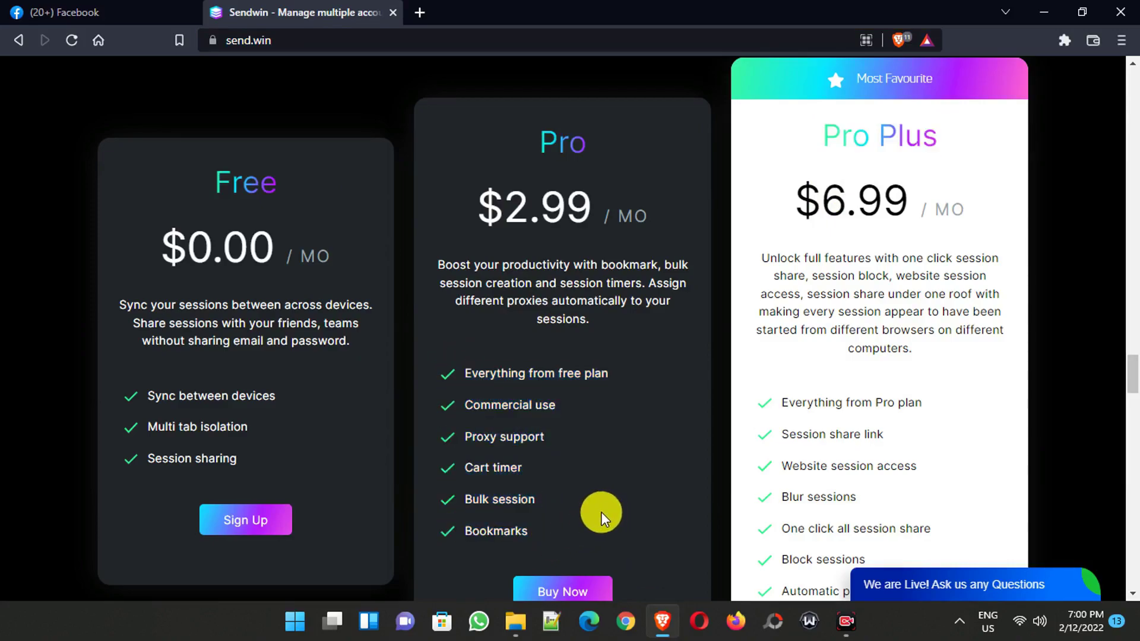
left_click(251, 525)
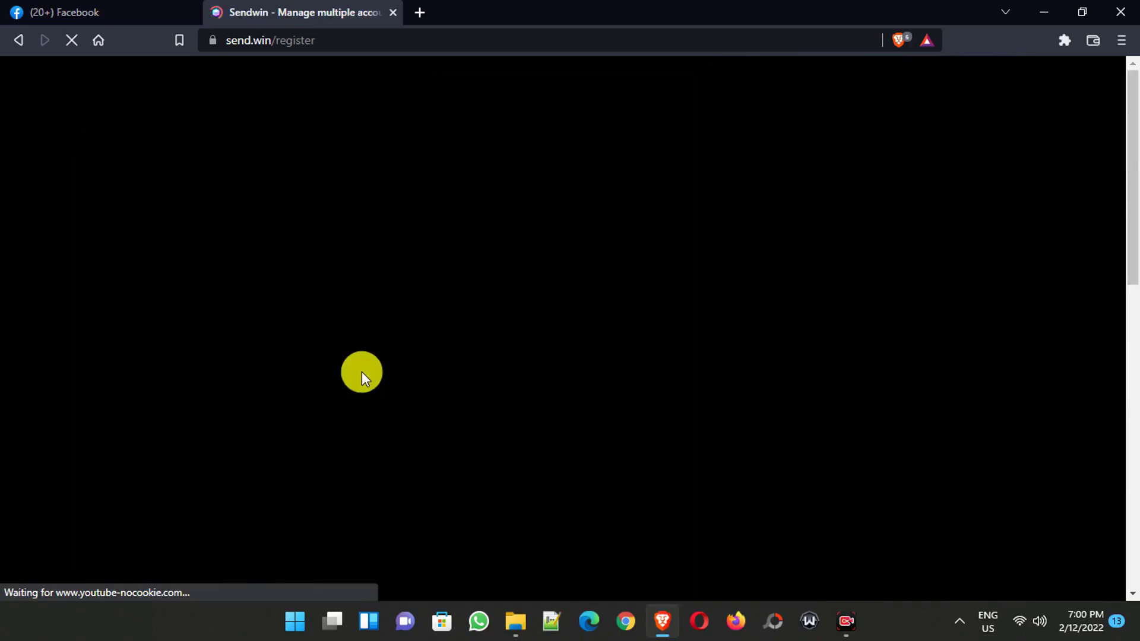
- Paste the referral code into the Refer Code field on the registration form
scroll(361, 378, "down", 3)
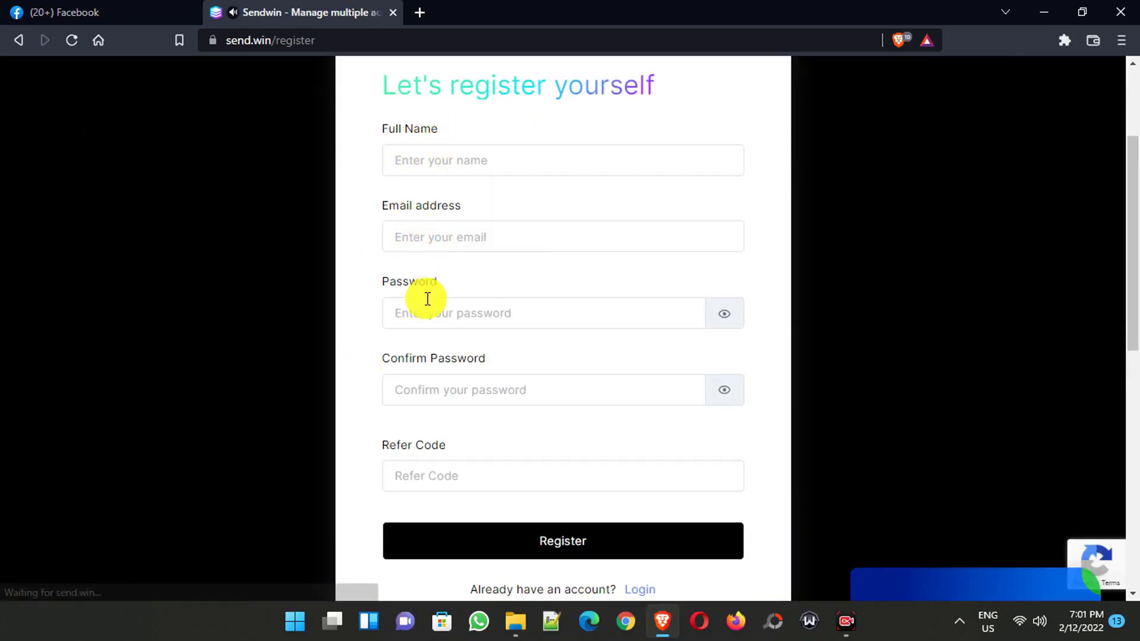
scroll(486, 386, "down", 2)
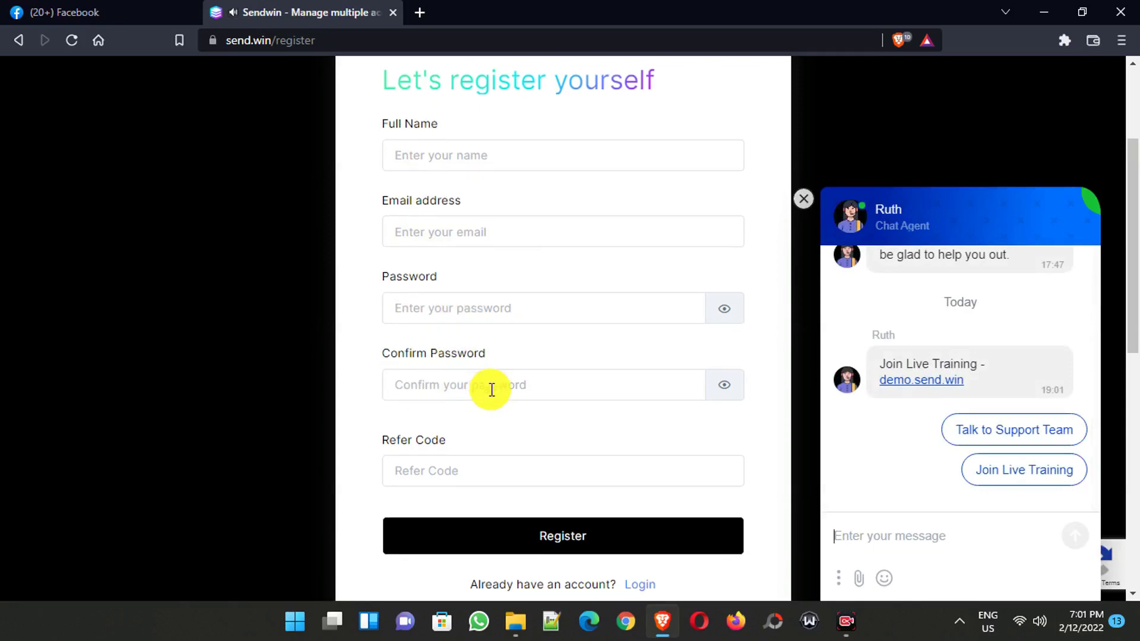
left_click(466, 380)
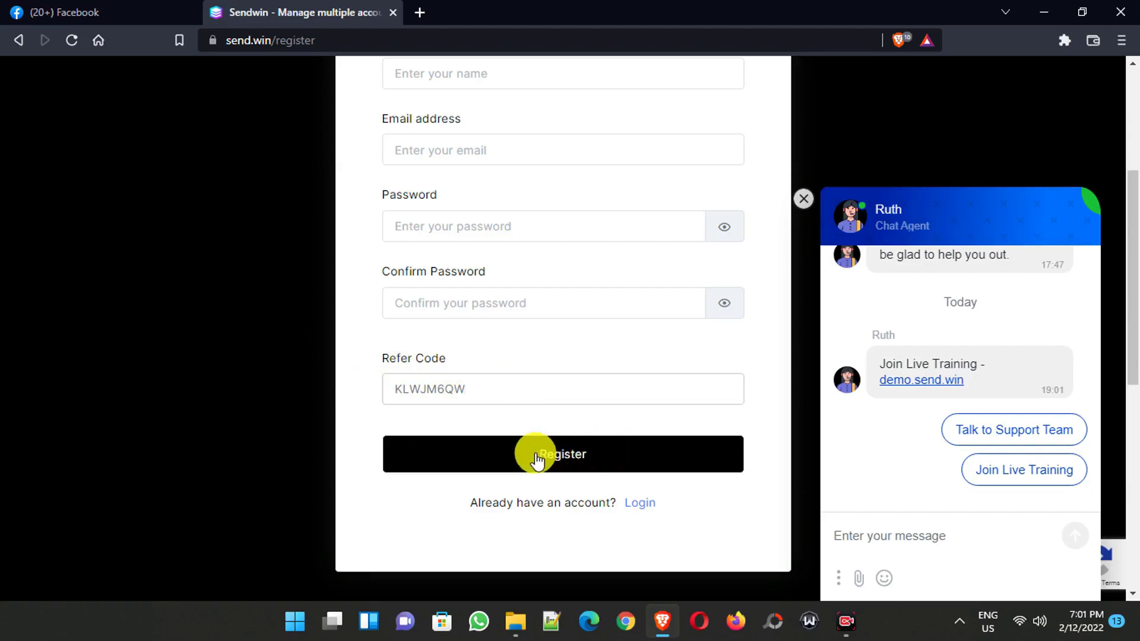
left_click(571, 459)
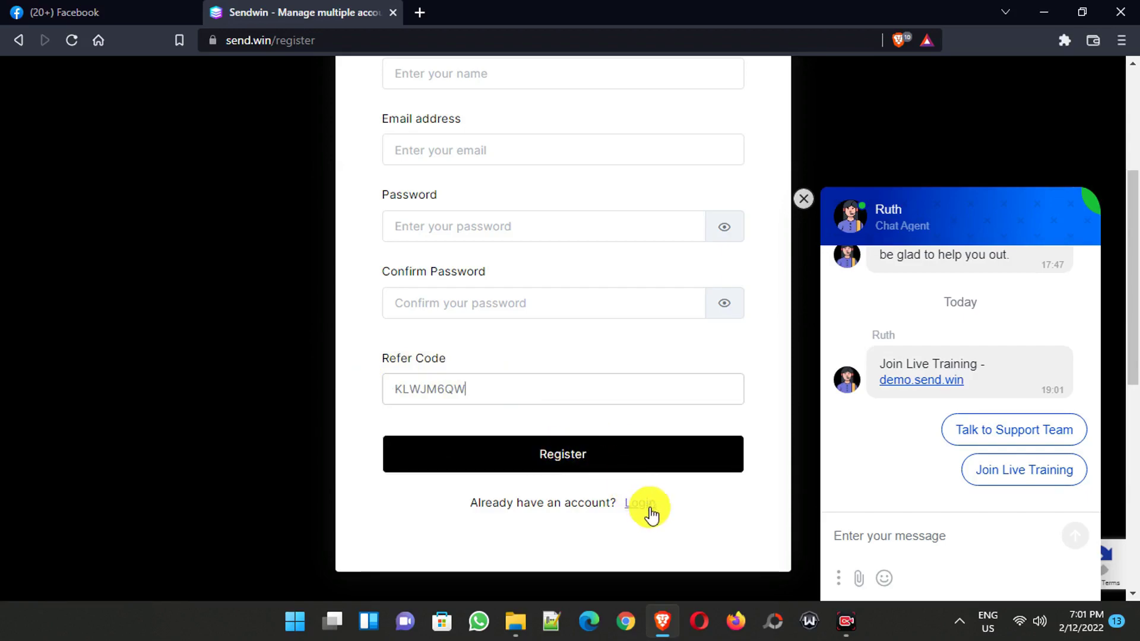
- Log in to the existing Sendwin account instead and return to the send.win homepage
left_click(635, 505)
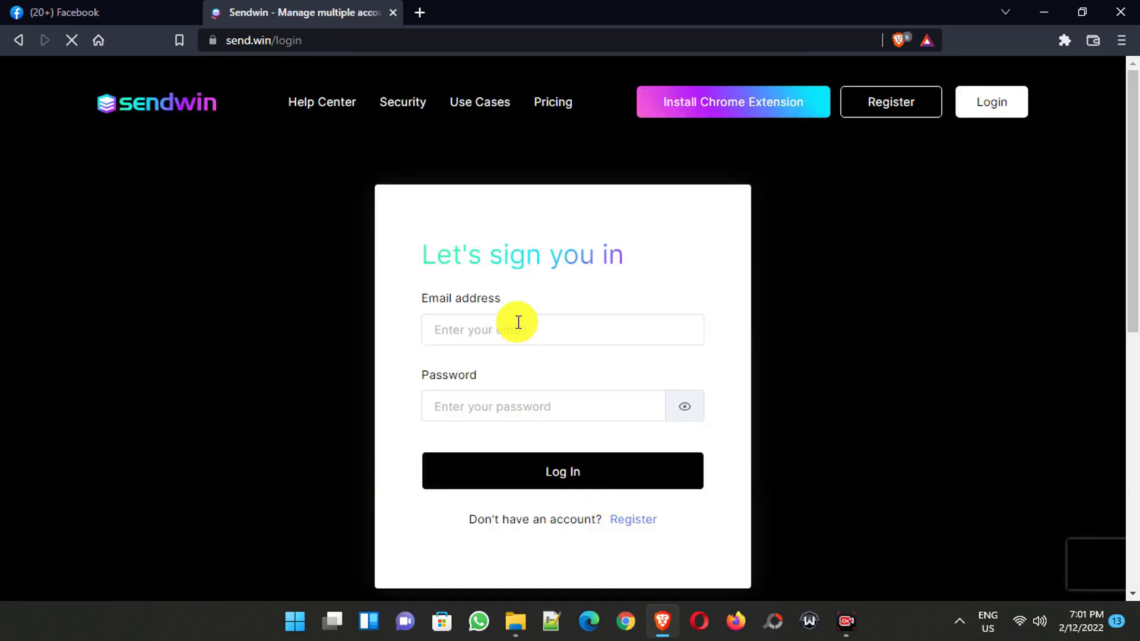
left_click(566, 472)
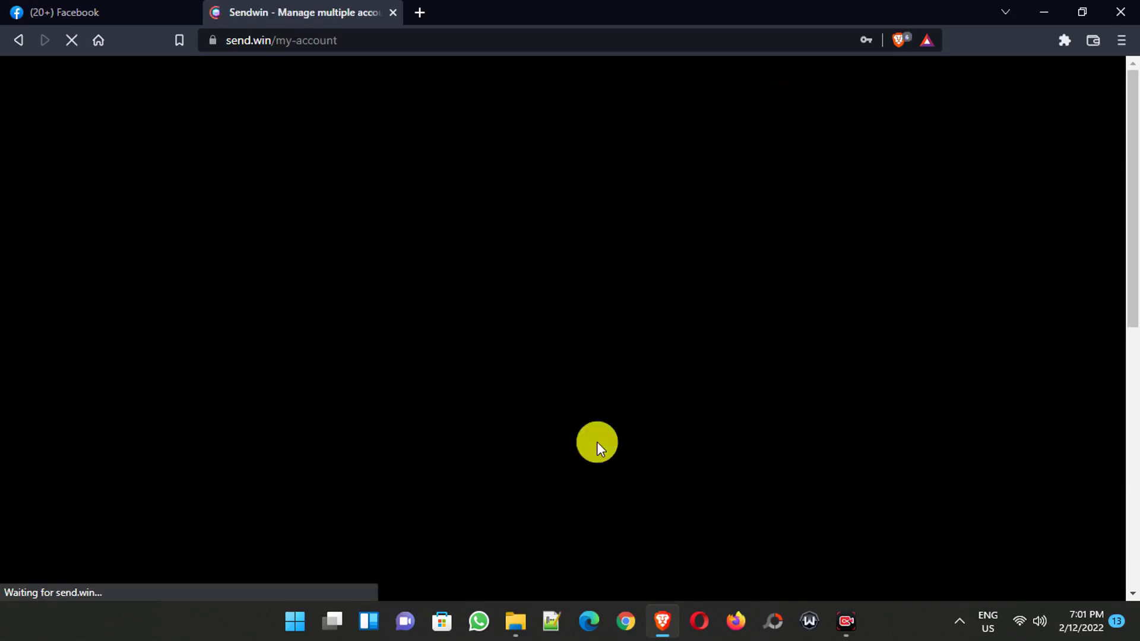
left_click(326, 102)
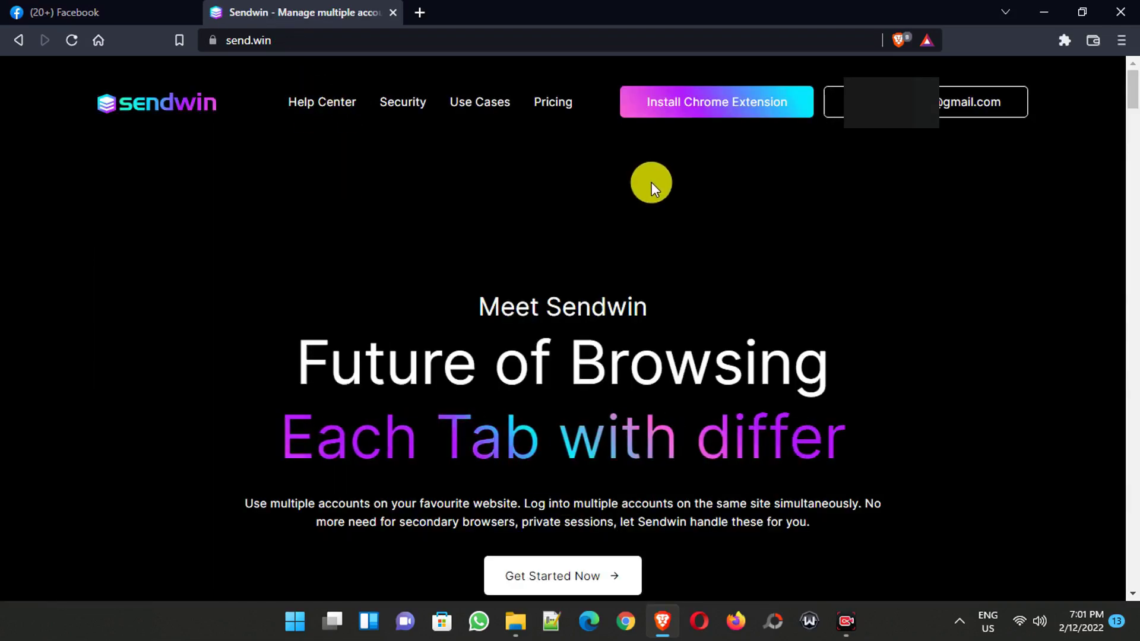
- Add the SendWin extension to Brave from the Chrome Web Store
left_click(723, 103)
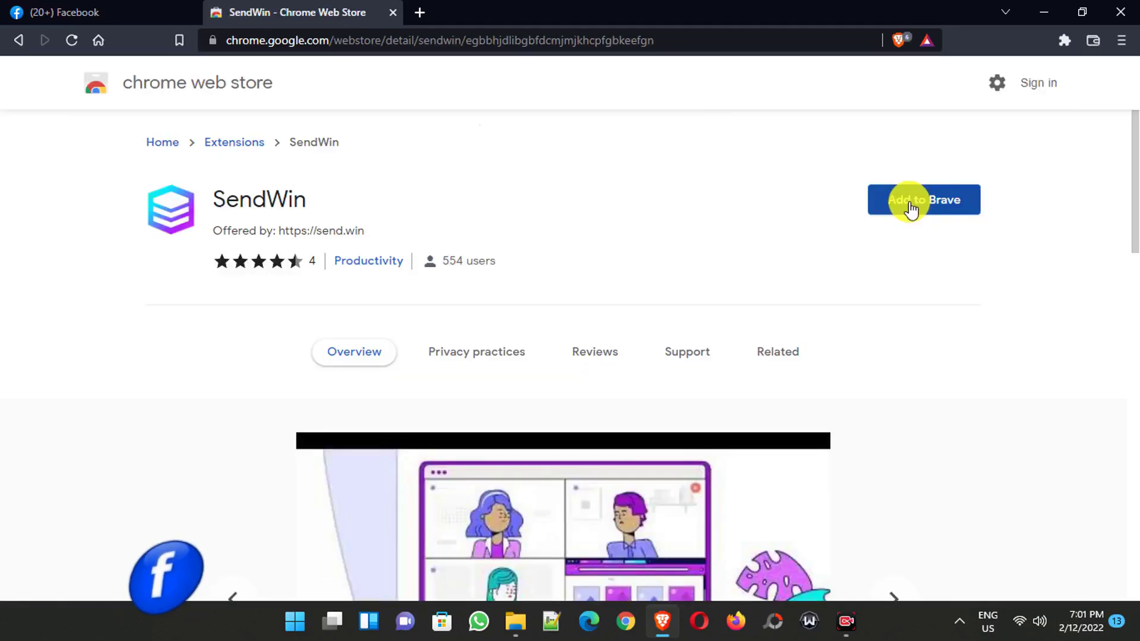
left_click(909, 203)
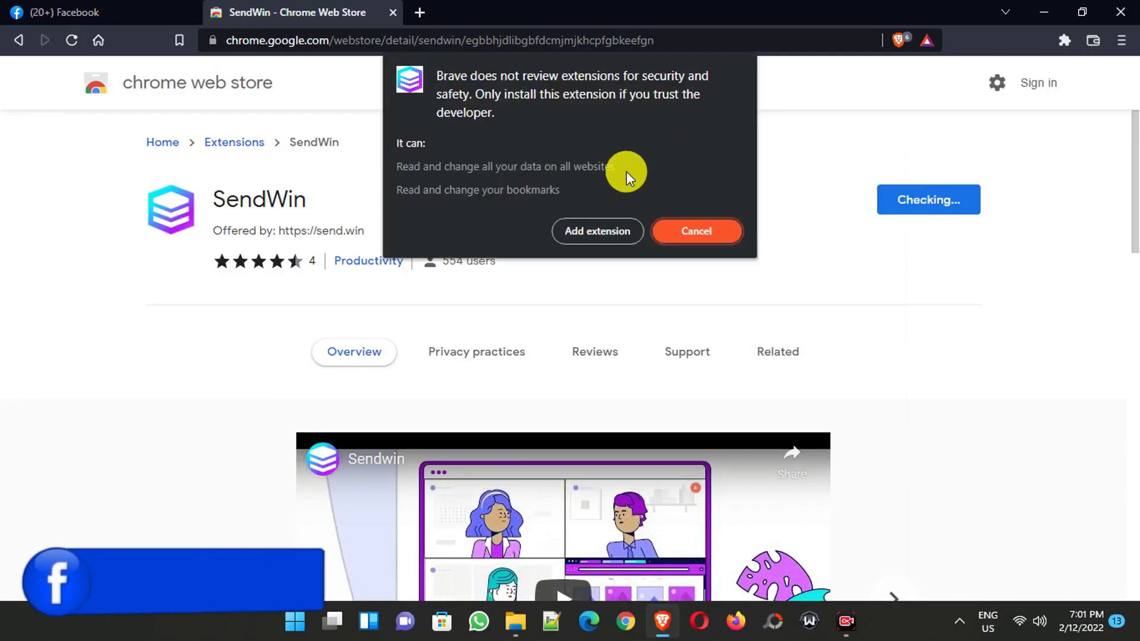
left_click(605, 229)
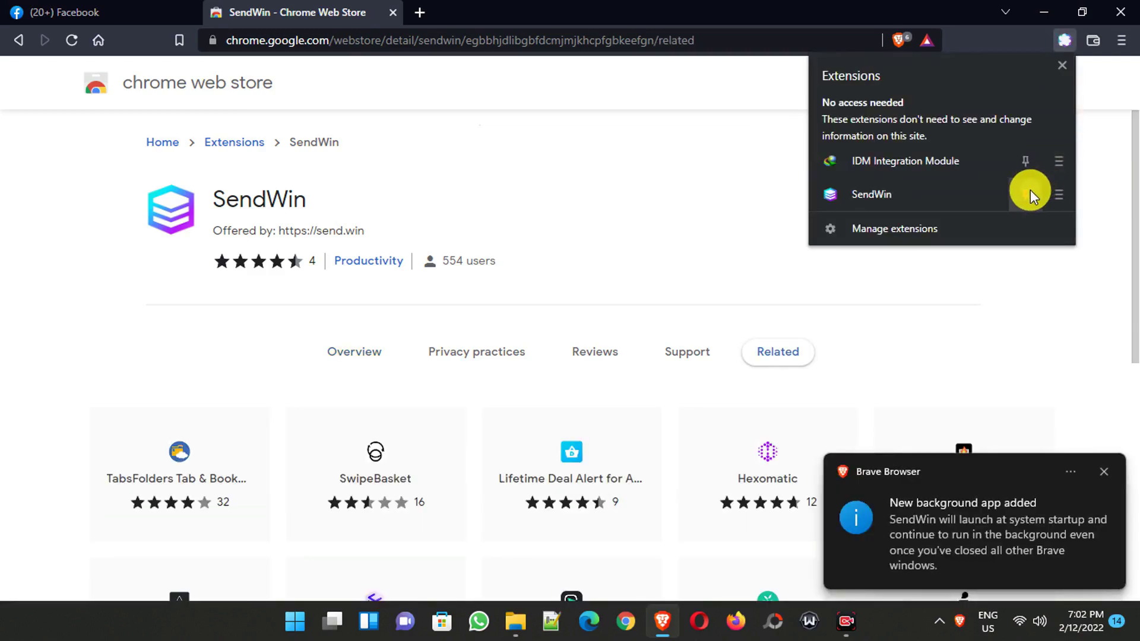
- Pin SendWin to the toolbar and return to the Facebook tab
left_click(1030, 190)
left_click(1025, 270)
left_click(166, 9)
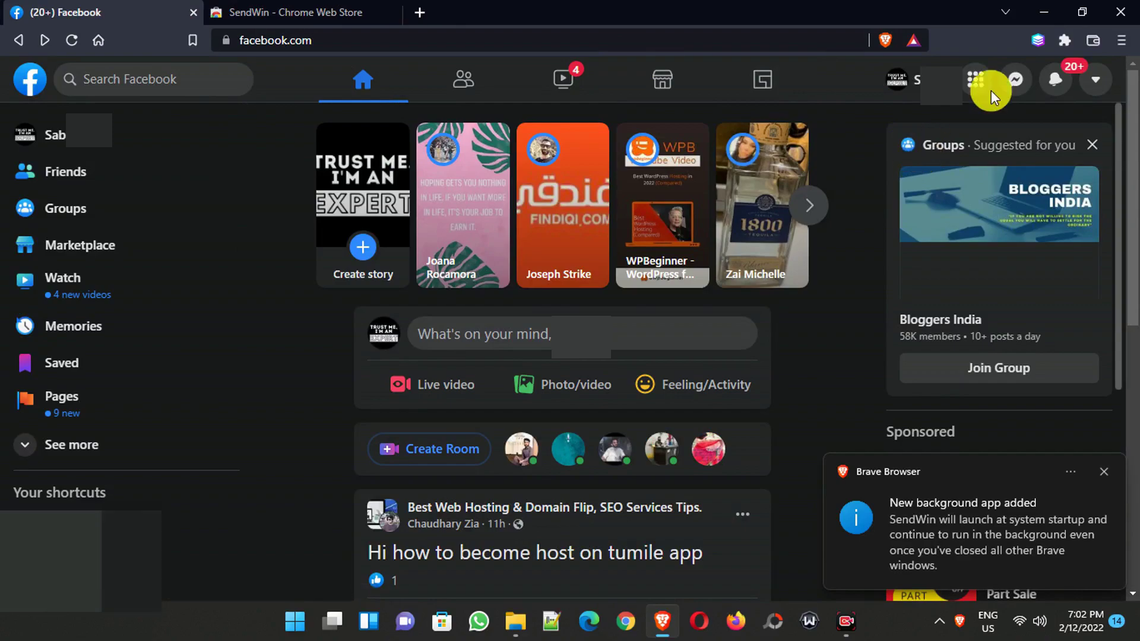
- Create stored session 'my facebook account' in group 'facebook' and log into Facebook in its new tab
left_click(1038, 41)
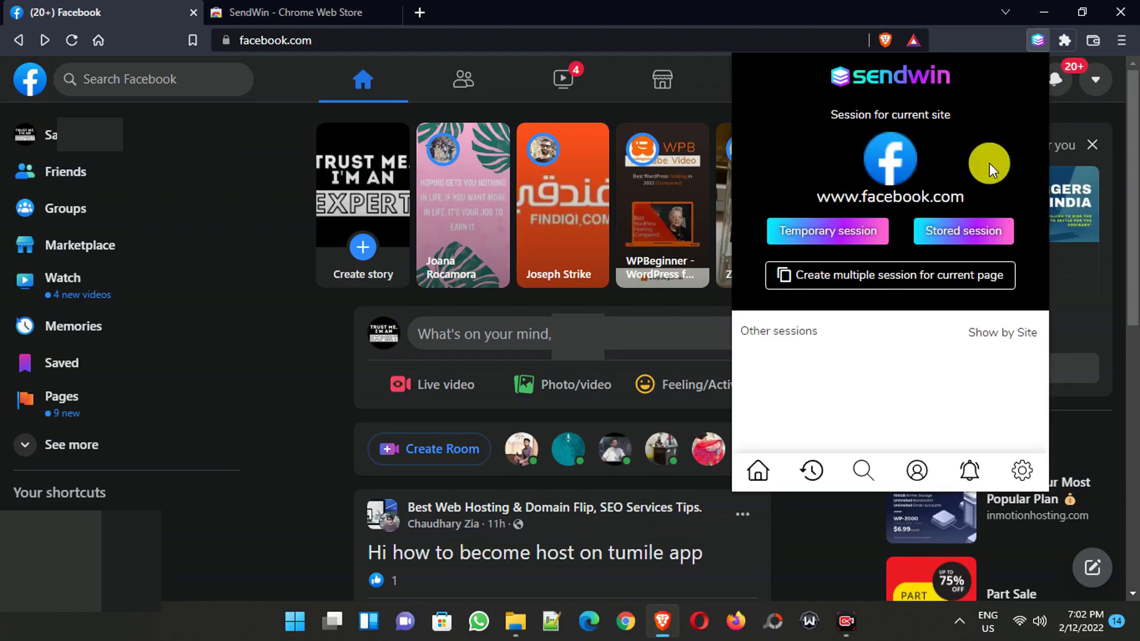
left_click(948, 237)
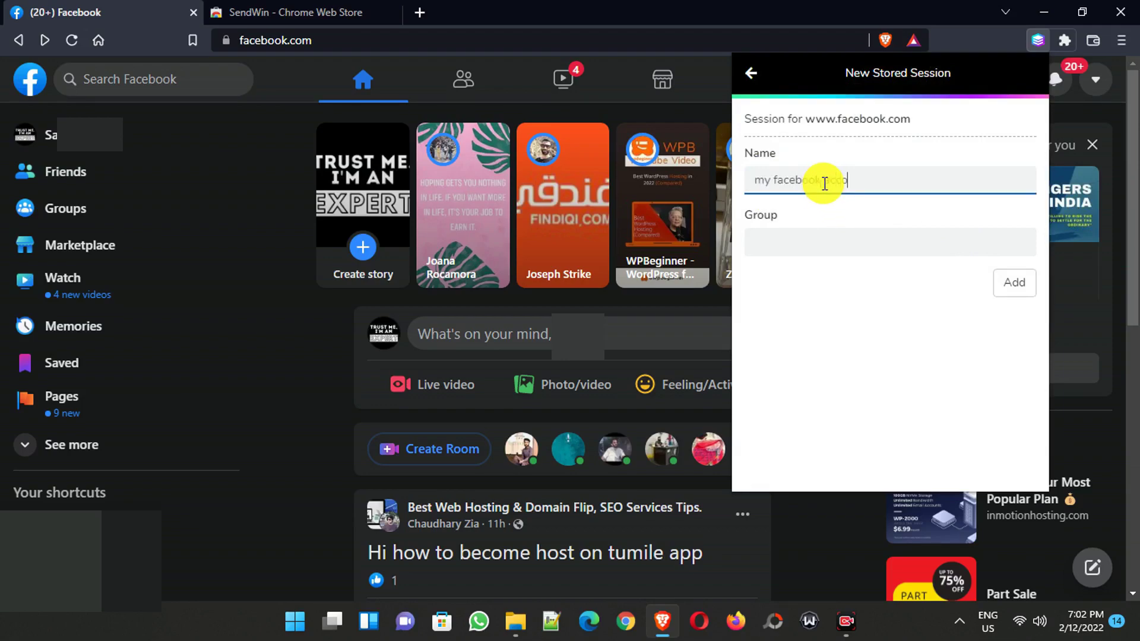
left_click(803, 243)
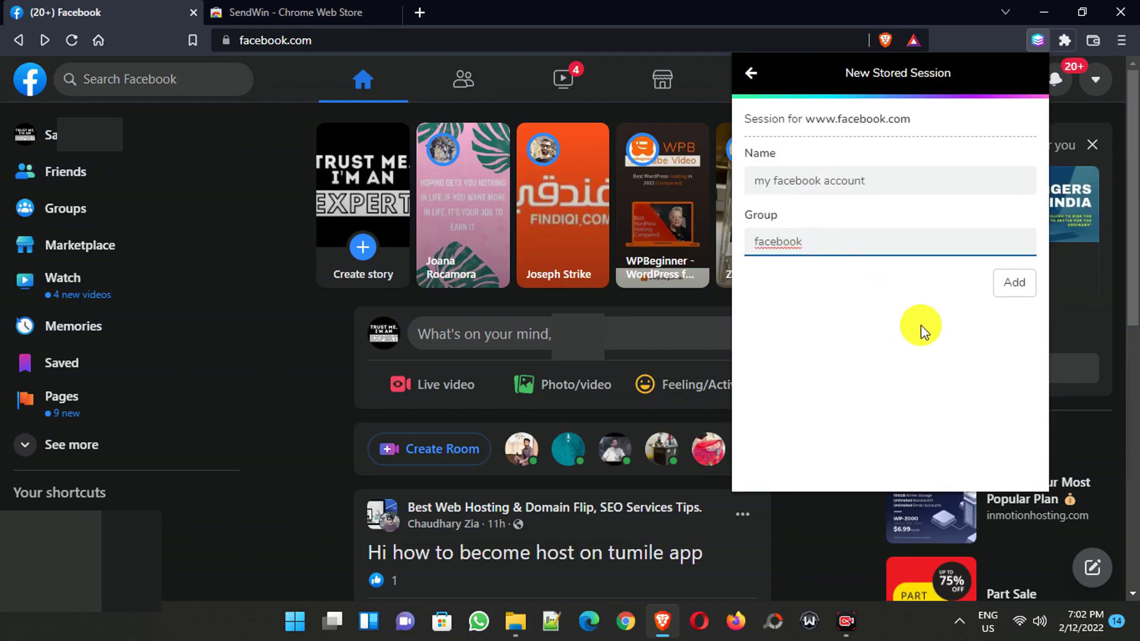
left_click(1015, 284)
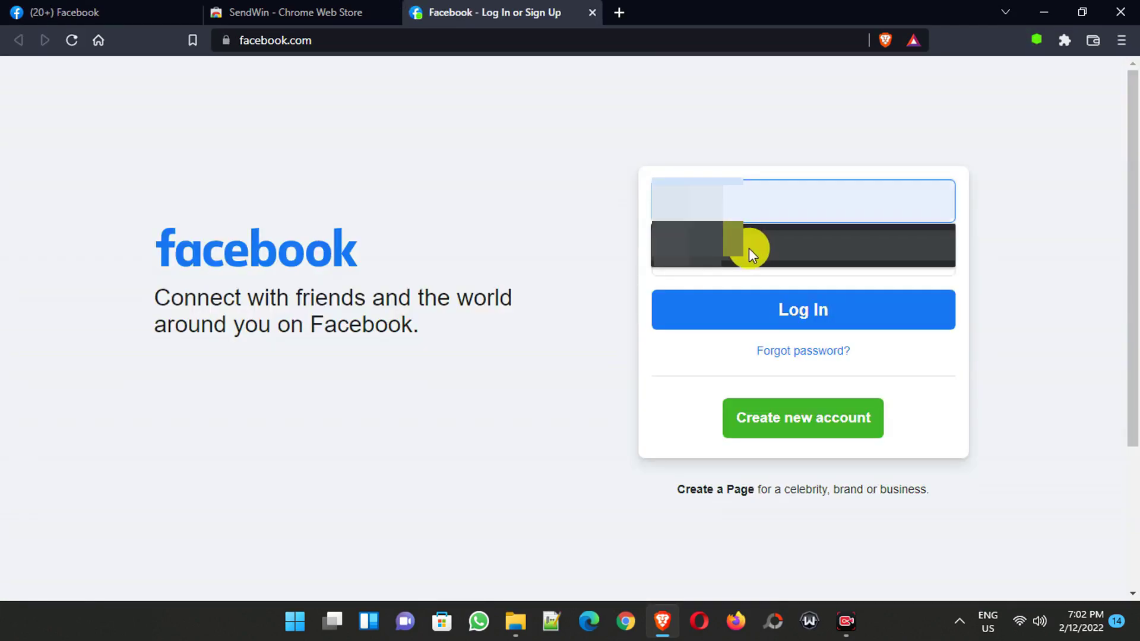
left_click(750, 247)
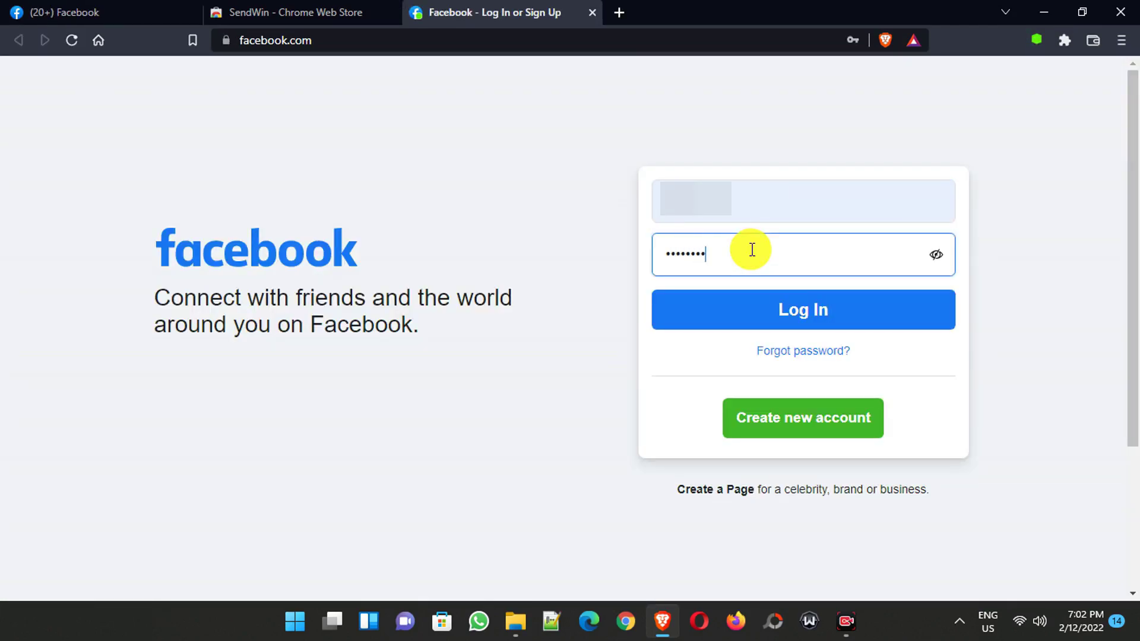
key("Return")
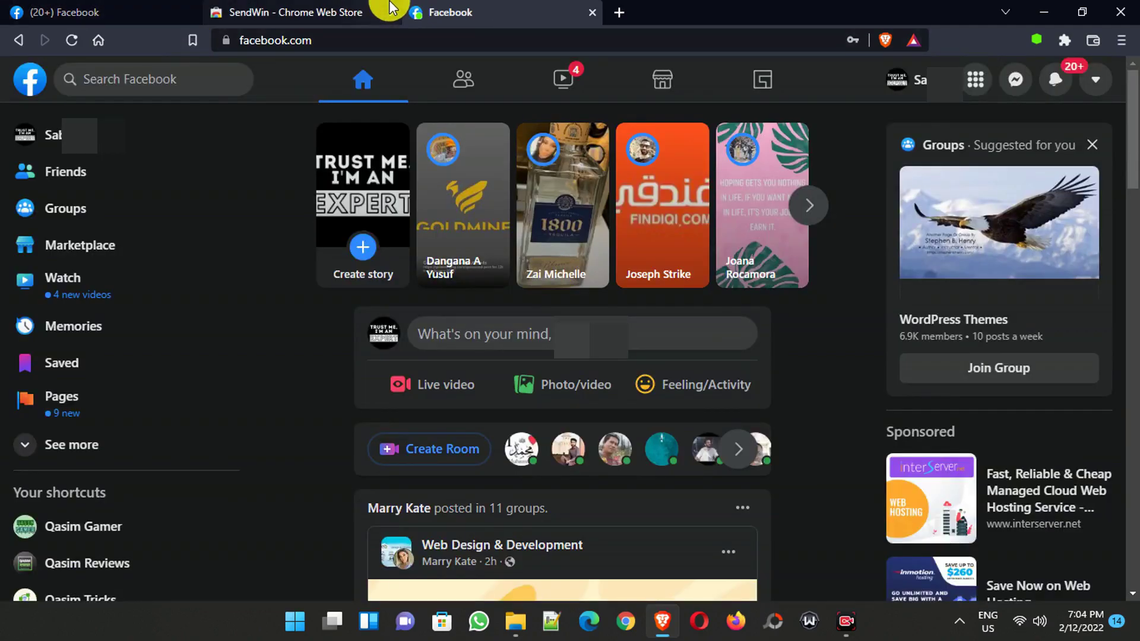
- Open the stored facebook.com session in a new tab and log out of that Facebook account
left_click(1037, 39)
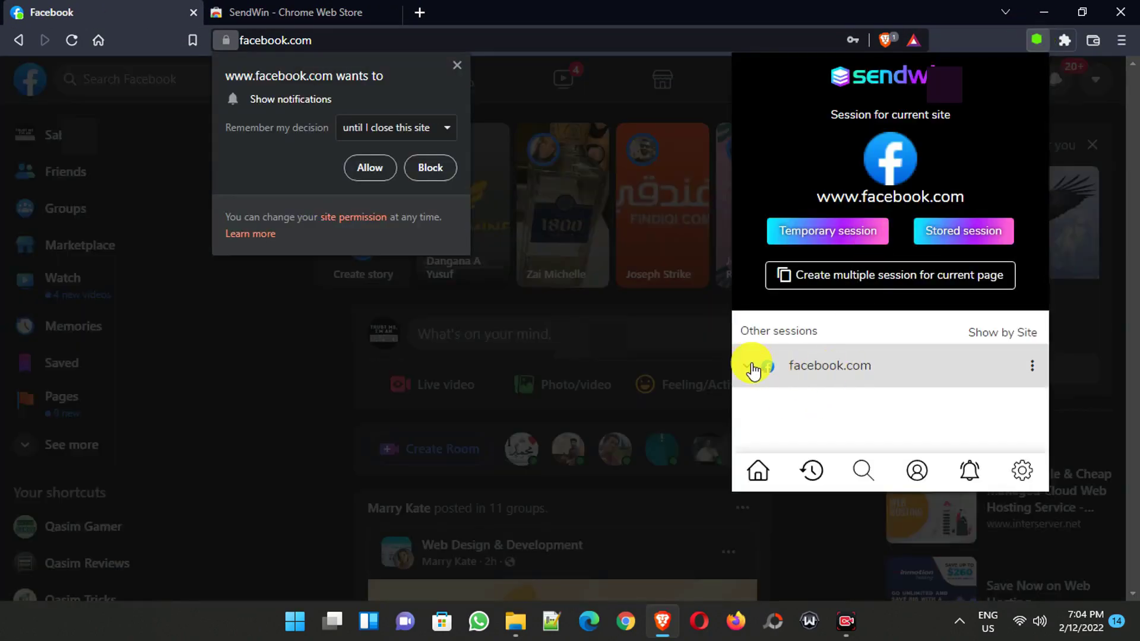
left_click(755, 364)
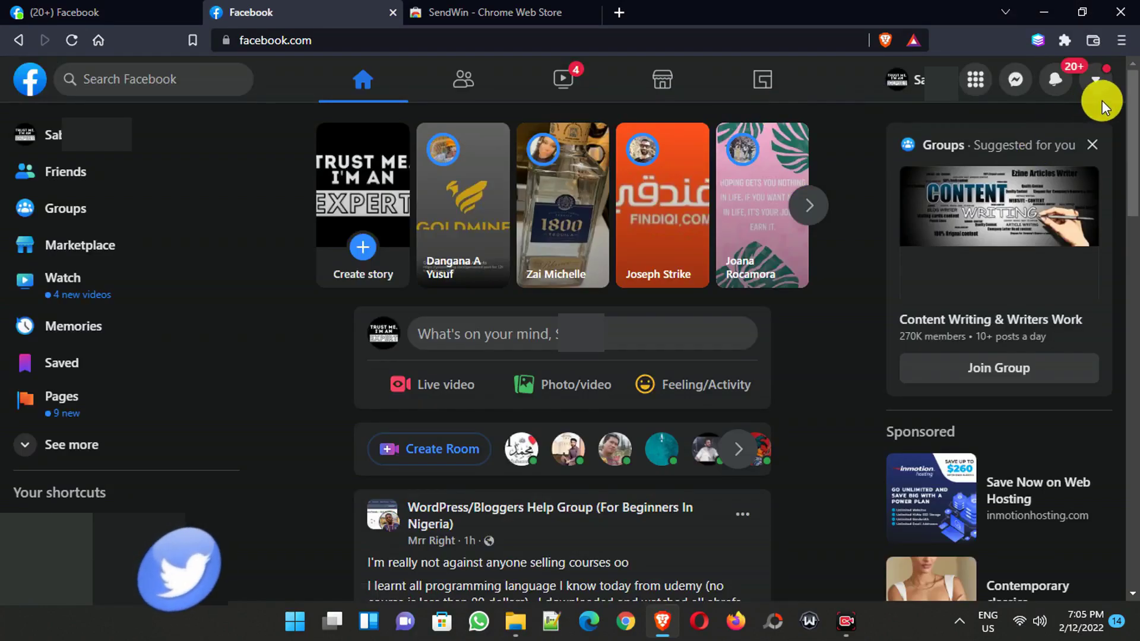
left_click(1097, 83)
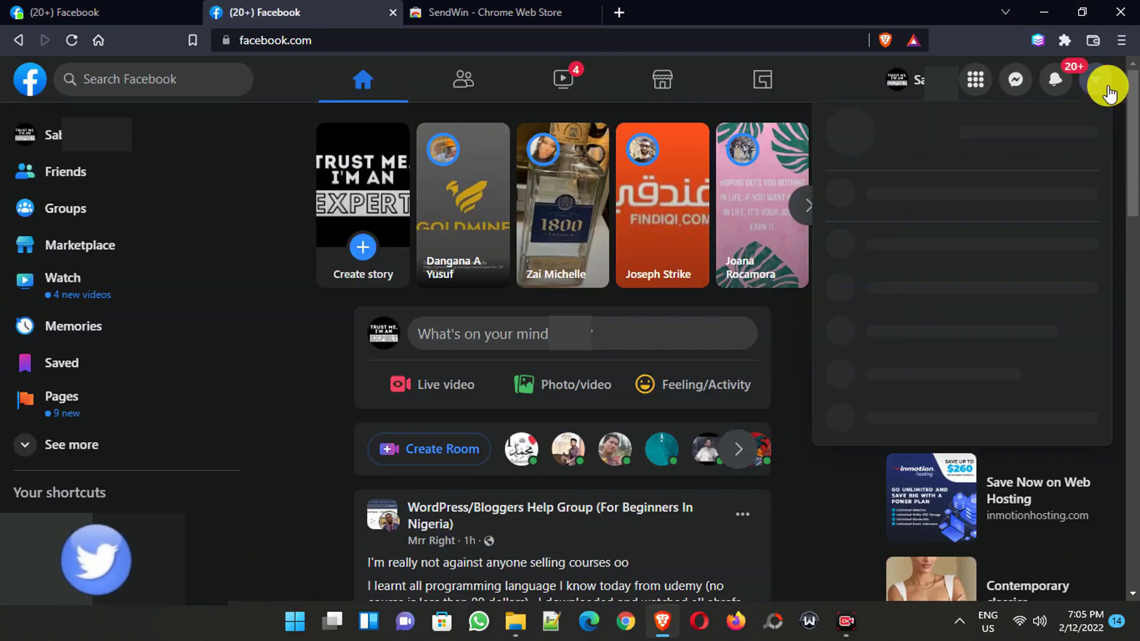
left_click(892, 439)
- Reload the extension store page, then sign into the other saved Facebook profile
left_click(440, 12)
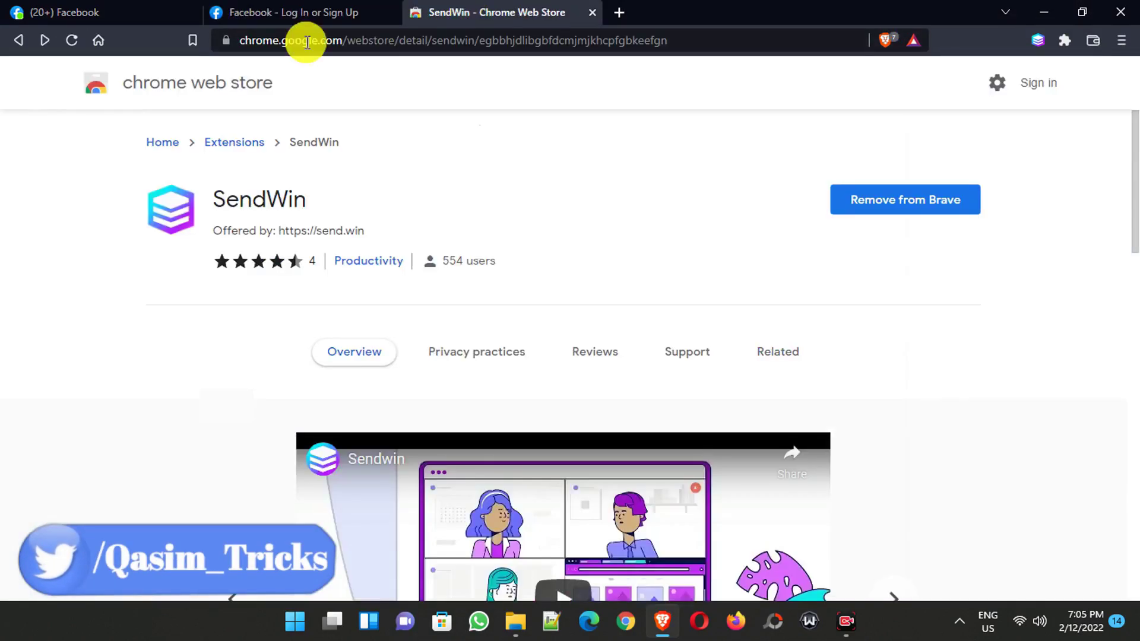
left_click(72, 40)
left_click(279, 9)
left_click(376, 310)
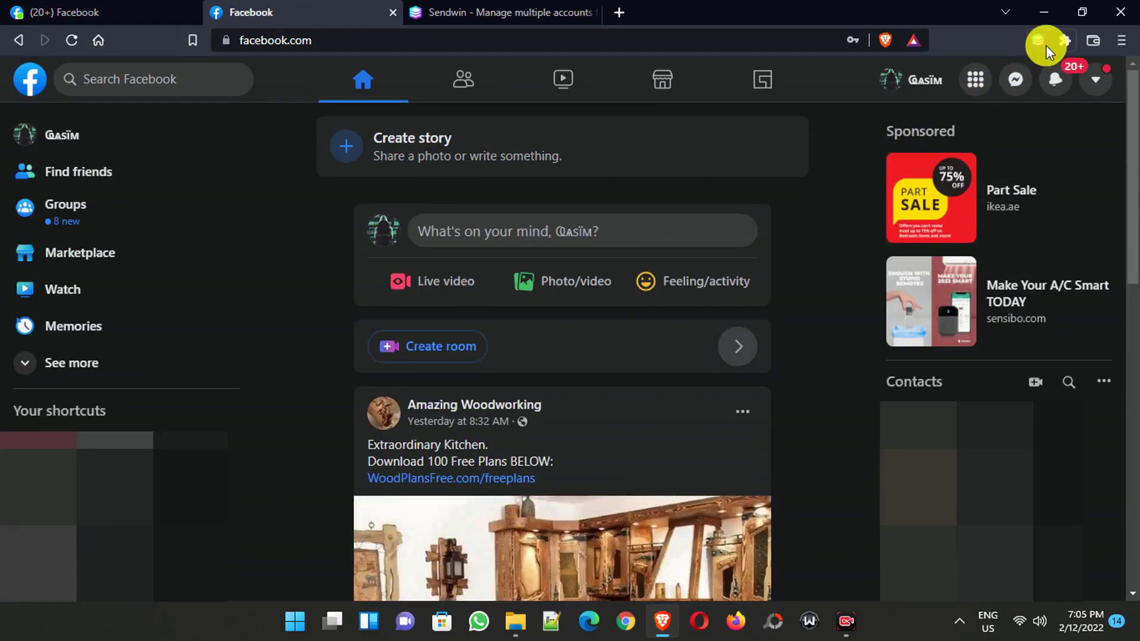
- Add a second stored session '2nd facebook account' in the existing facebook group
left_click(1043, 44)
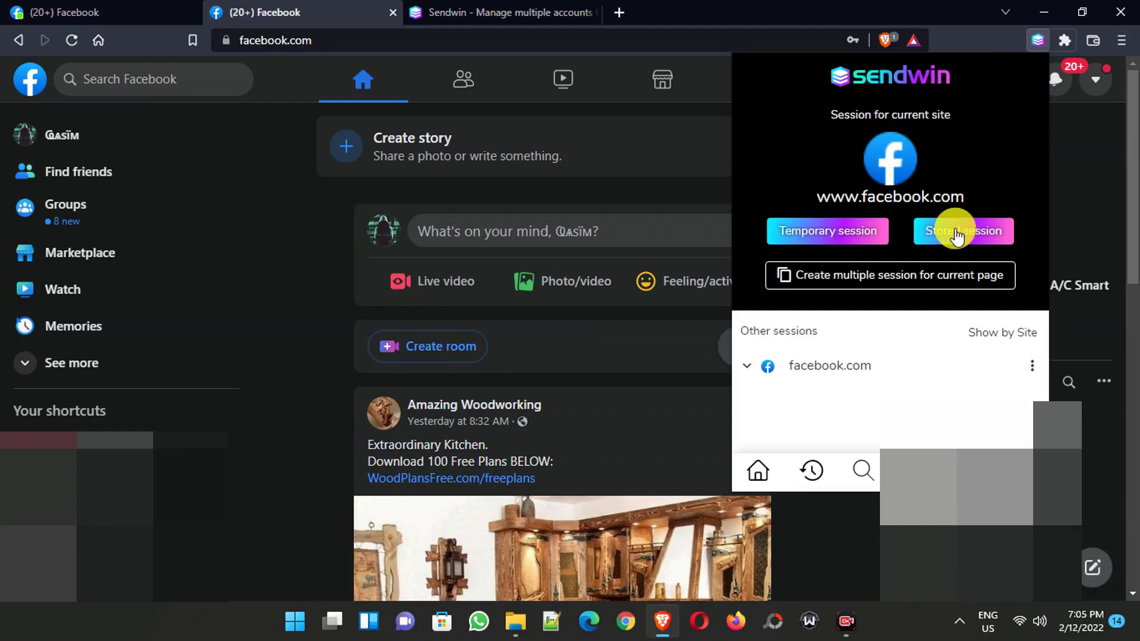
left_click(955, 229)
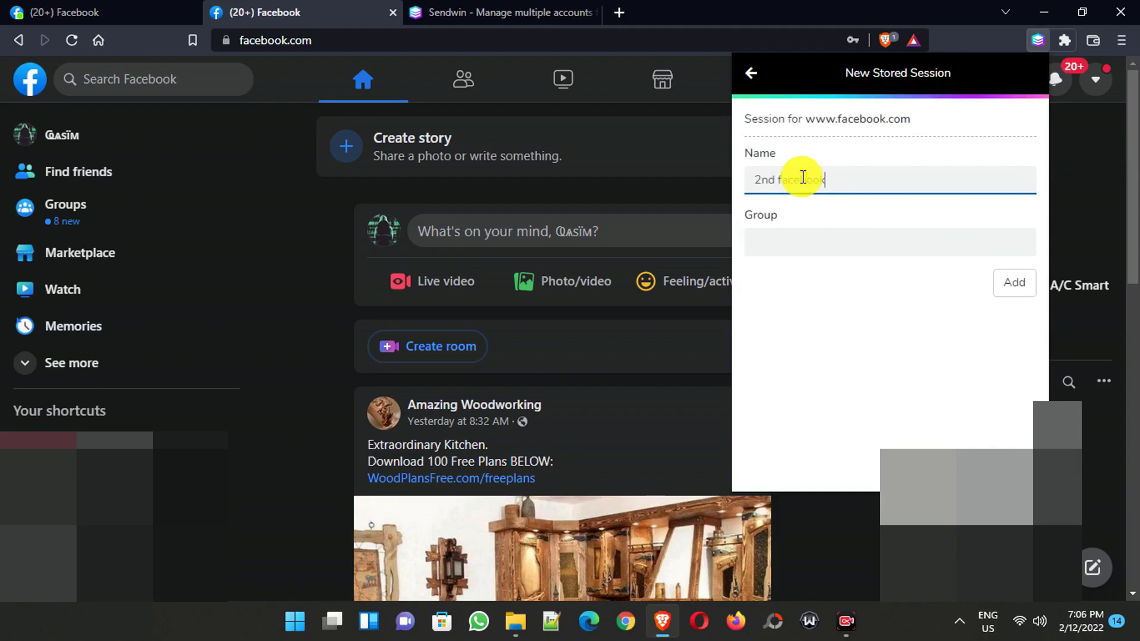
left_click(787, 232)
type("facebook")
left_click(804, 284)
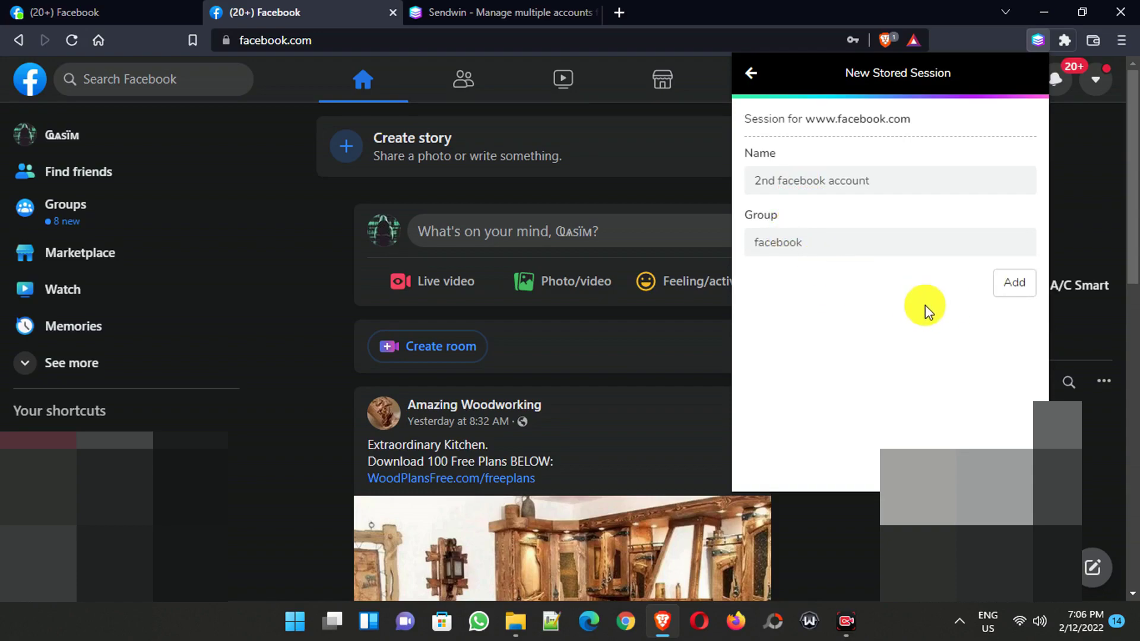
left_click(1015, 286)
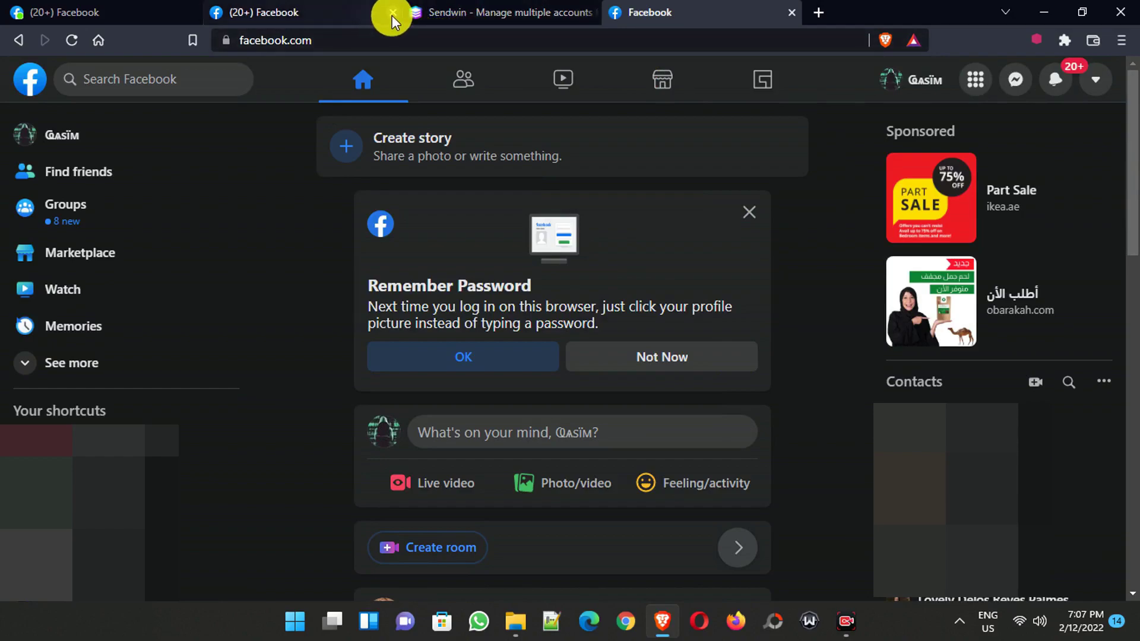
- Close the extra tab, reload both Facebook tabs to confirm separate accounts, then show Sendwin
key("ctrl+w")
left_click(68, 40)
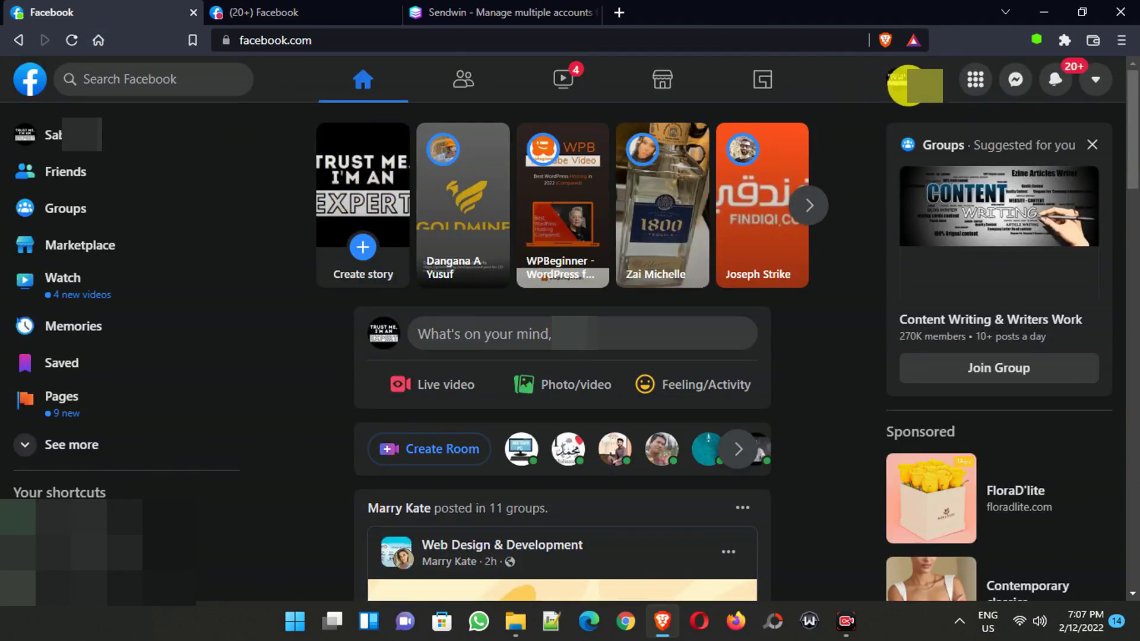
left_click(304, 12)
left_click(73, 41)
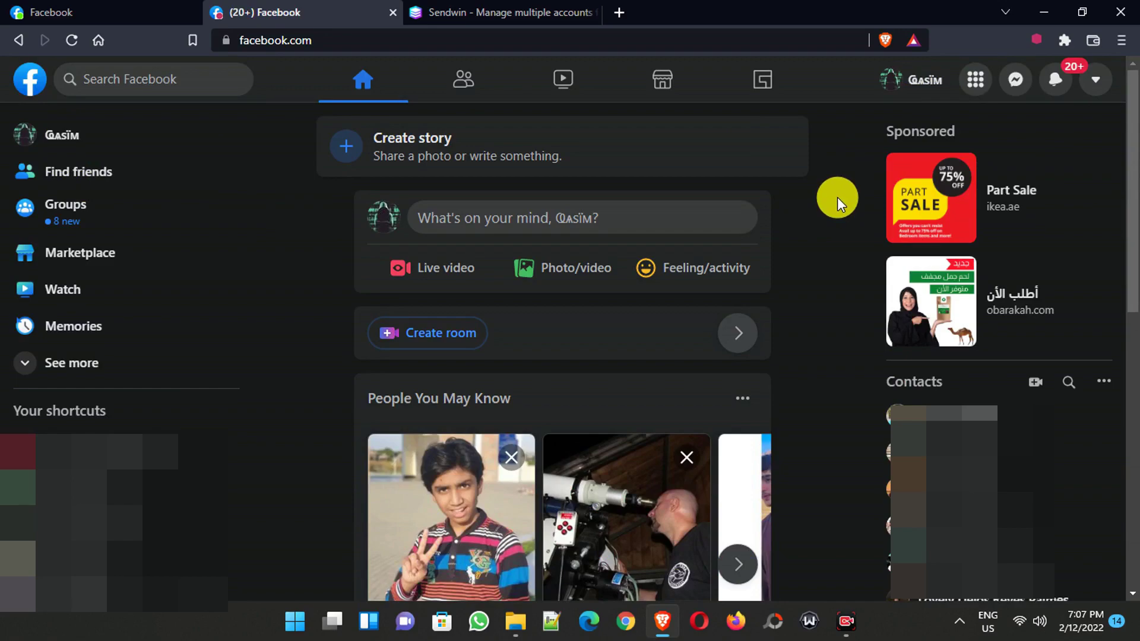
key("ctrl+Tab")
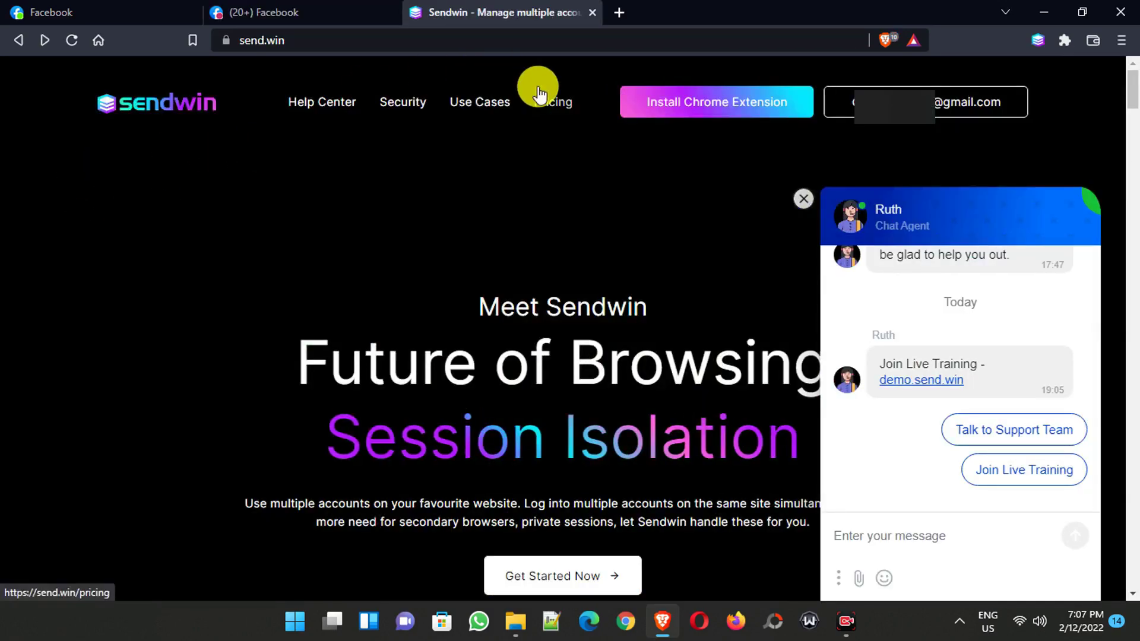
- Load twitter.com in a new tab, showing the first account's home feed
left_click(619, 12)
type("twitter.com")
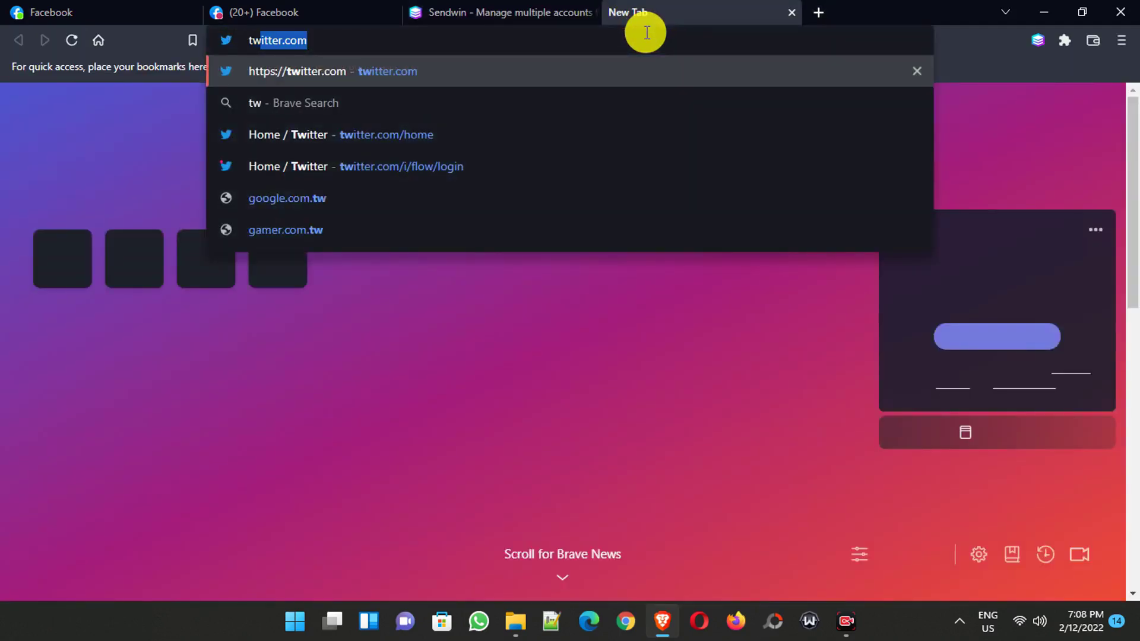
key("Return")
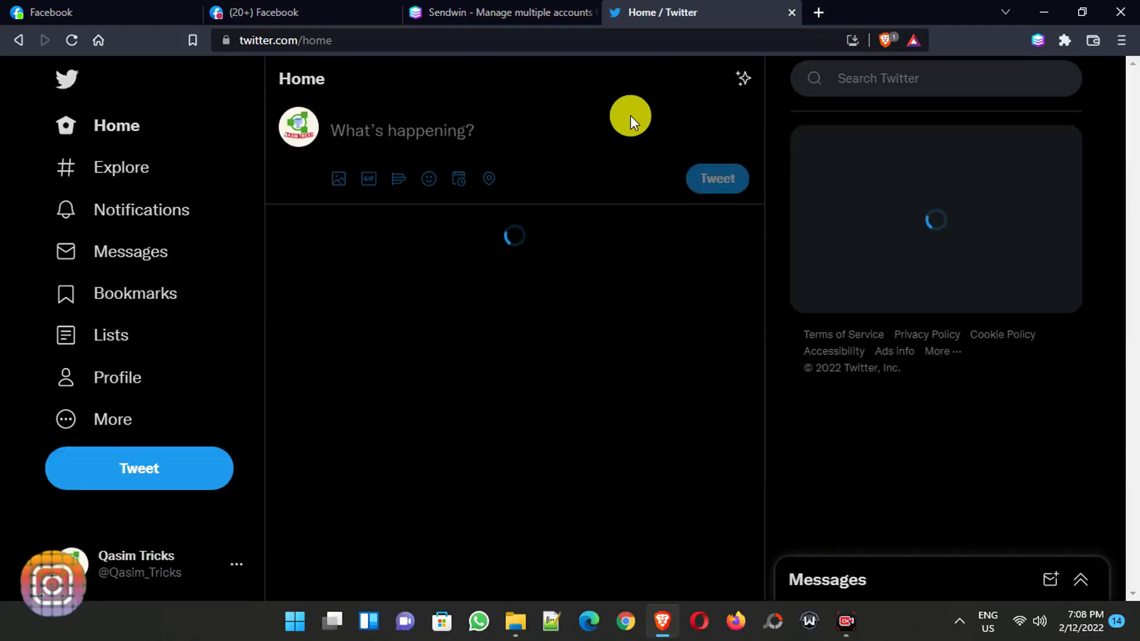
- Save a stored twitter.com session named 'my twitter account' in group 'twitter'
left_click(1037, 40)
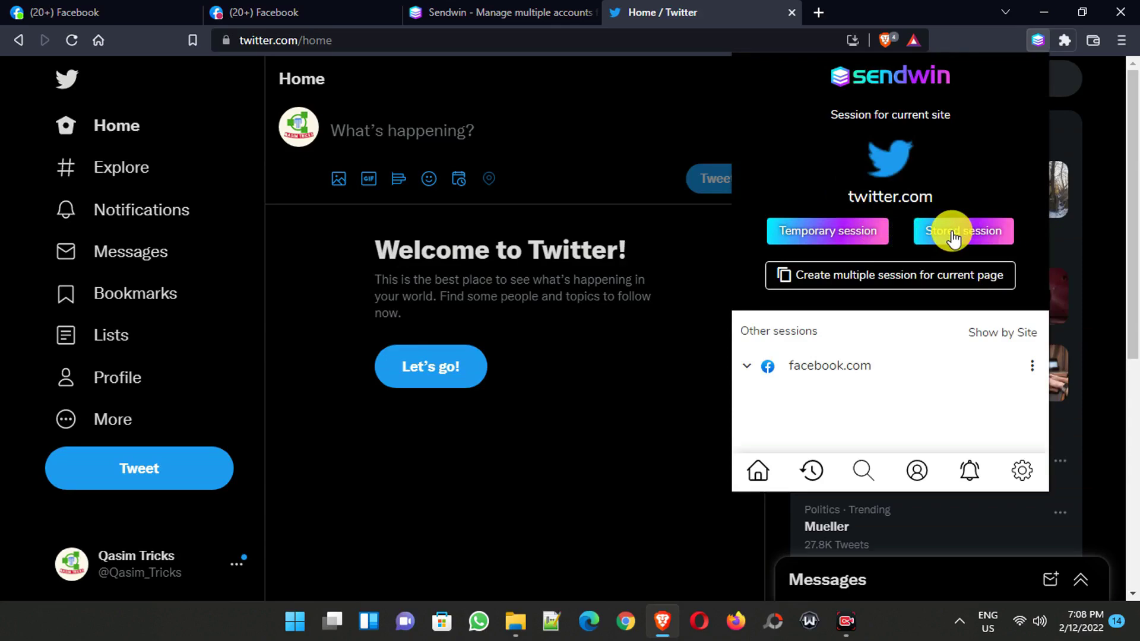
left_click(953, 238)
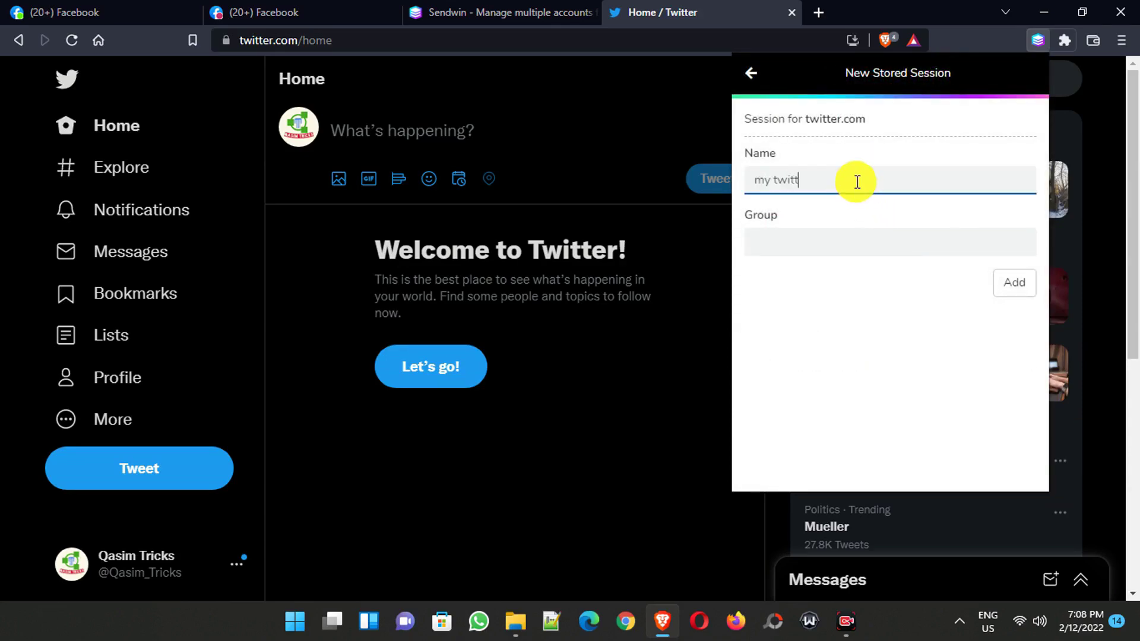
left_click(818, 240)
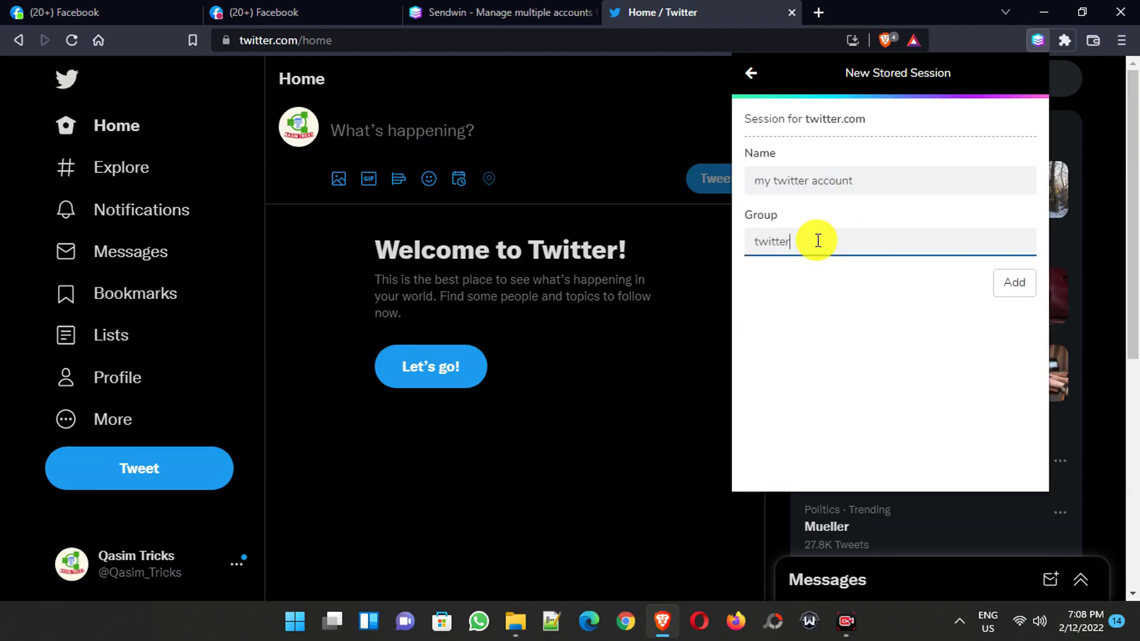
left_click(1012, 285)
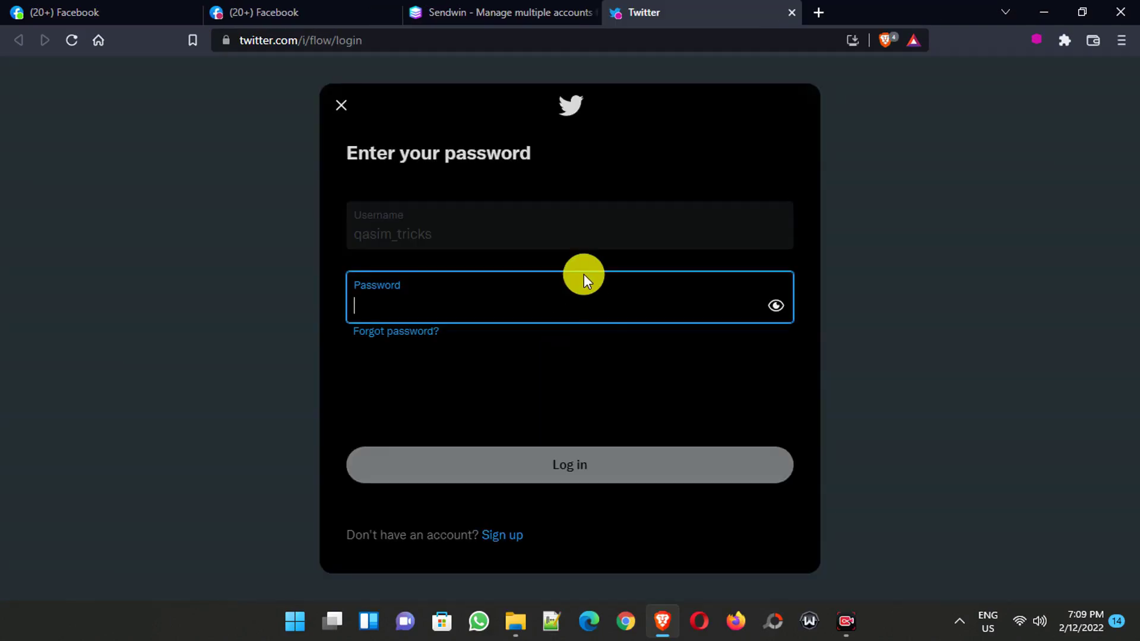
- Log into the first Twitter account, then open twitter.com in a new tab and switch to the second account
type("*********************")
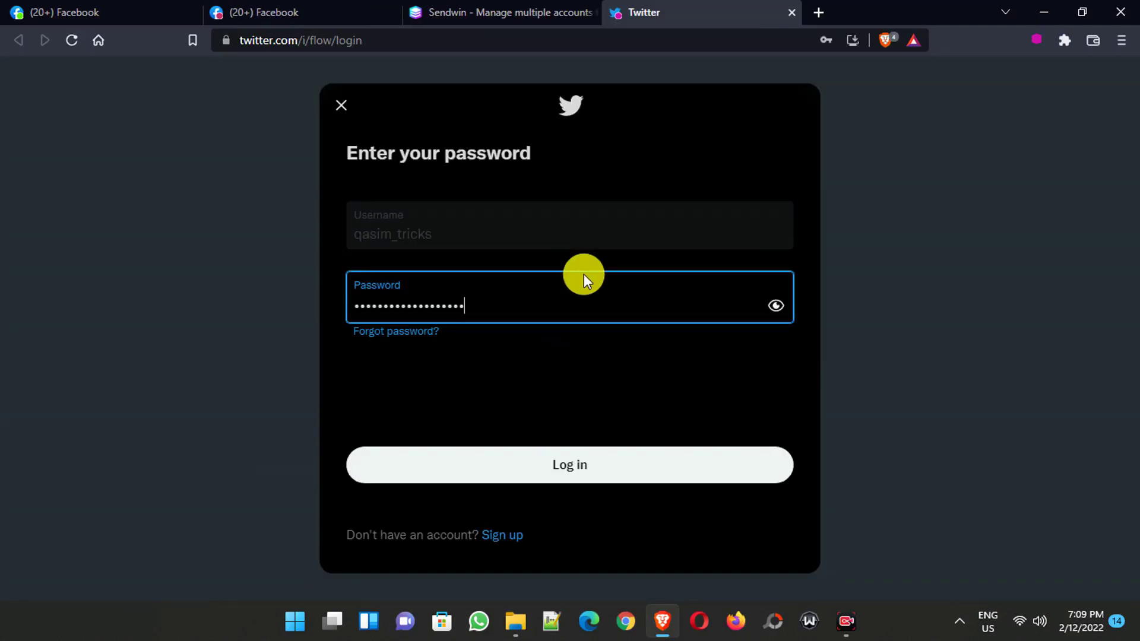
left_click(574, 451)
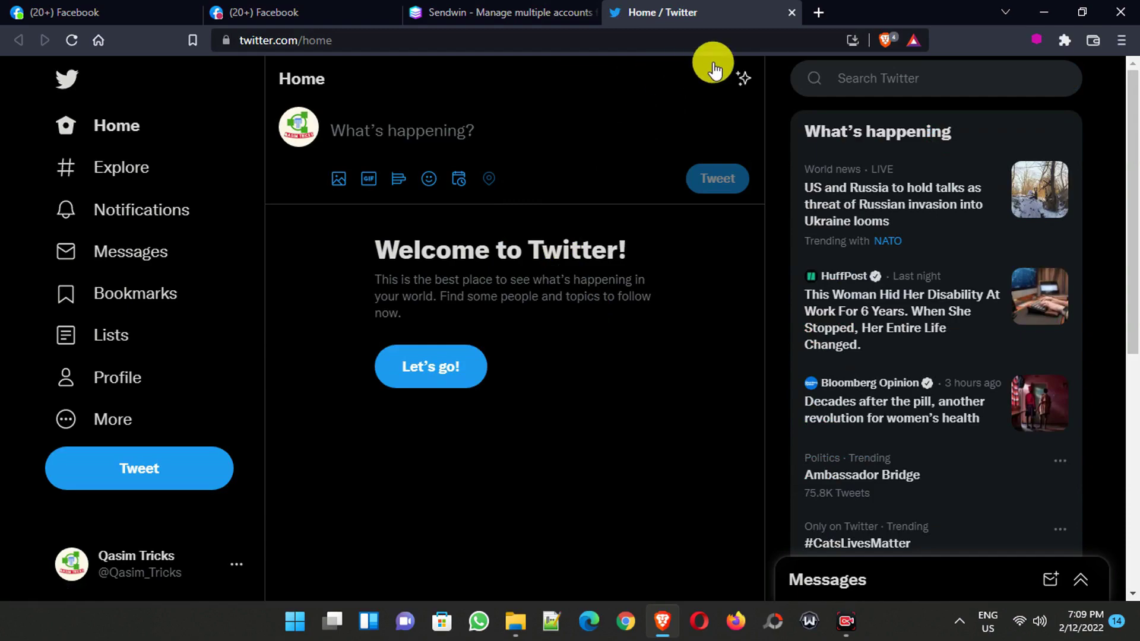
left_click(818, 7)
type("twitt")
key("Return")
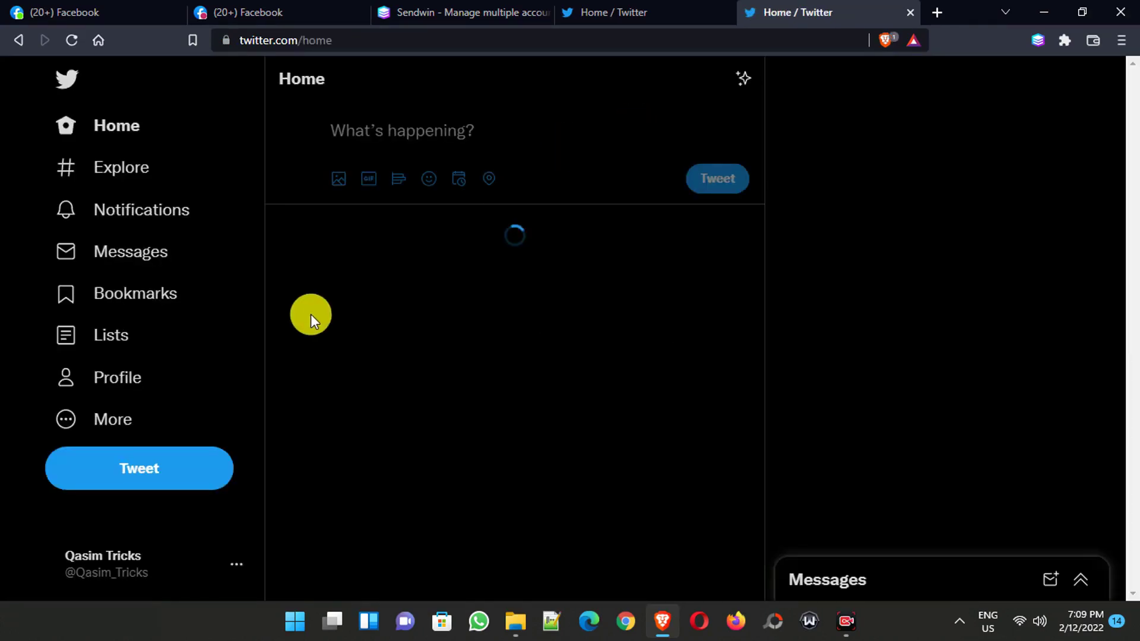
left_click(234, 567)
left_click(199, 363)
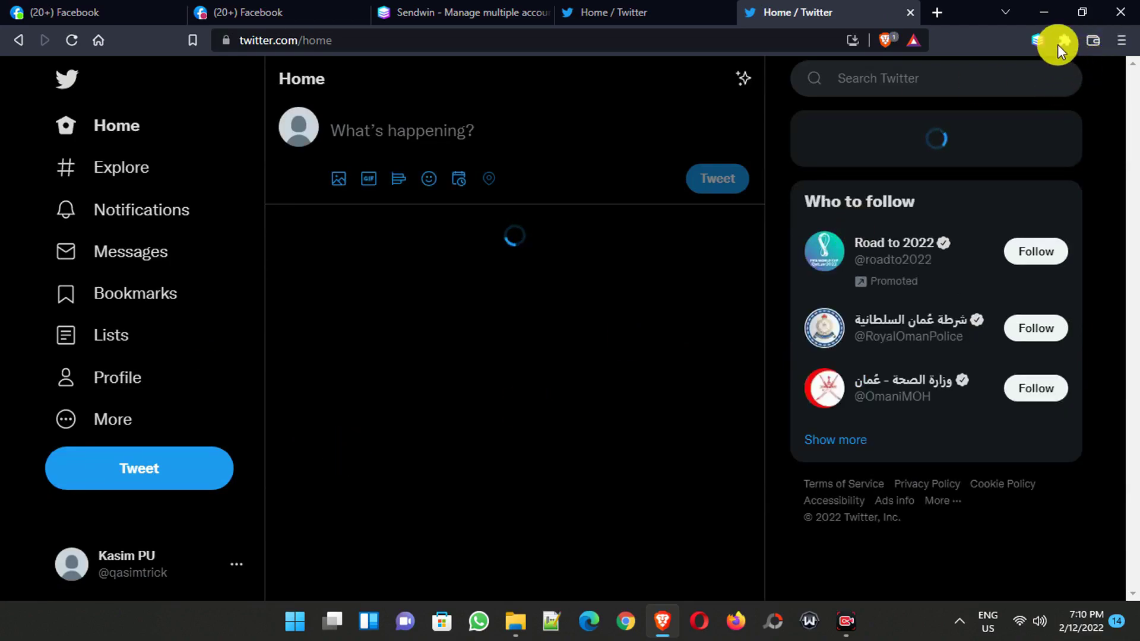
- Save the current Twitter account as a Sendwin stored session '2nd twitter account' in the twitter group
left_click(1038, 40)
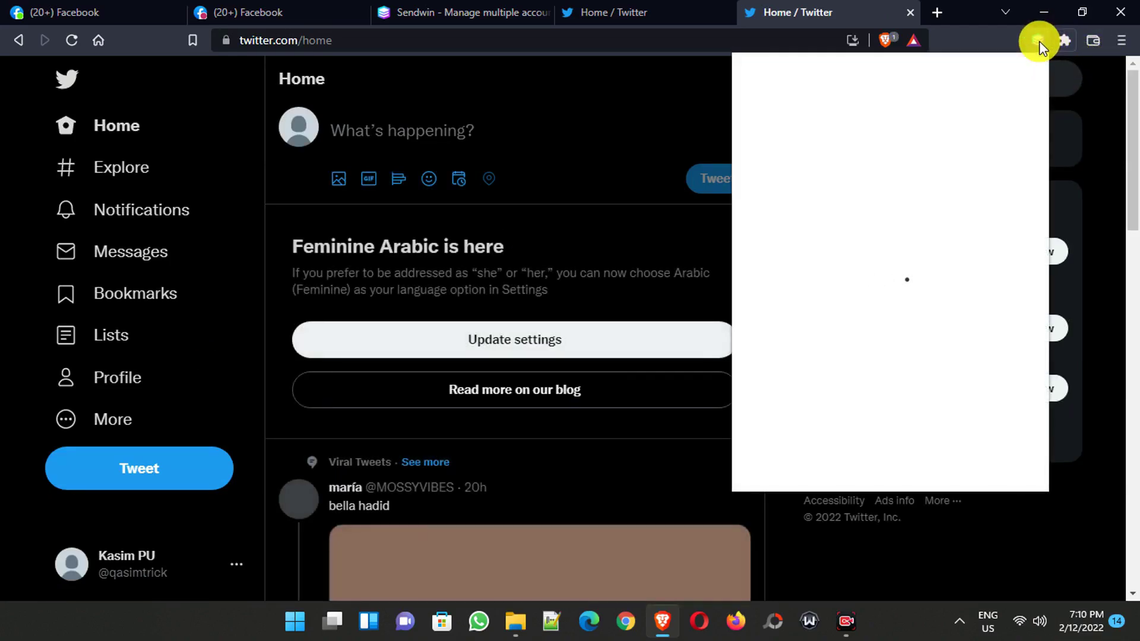
left_click(965, 231)
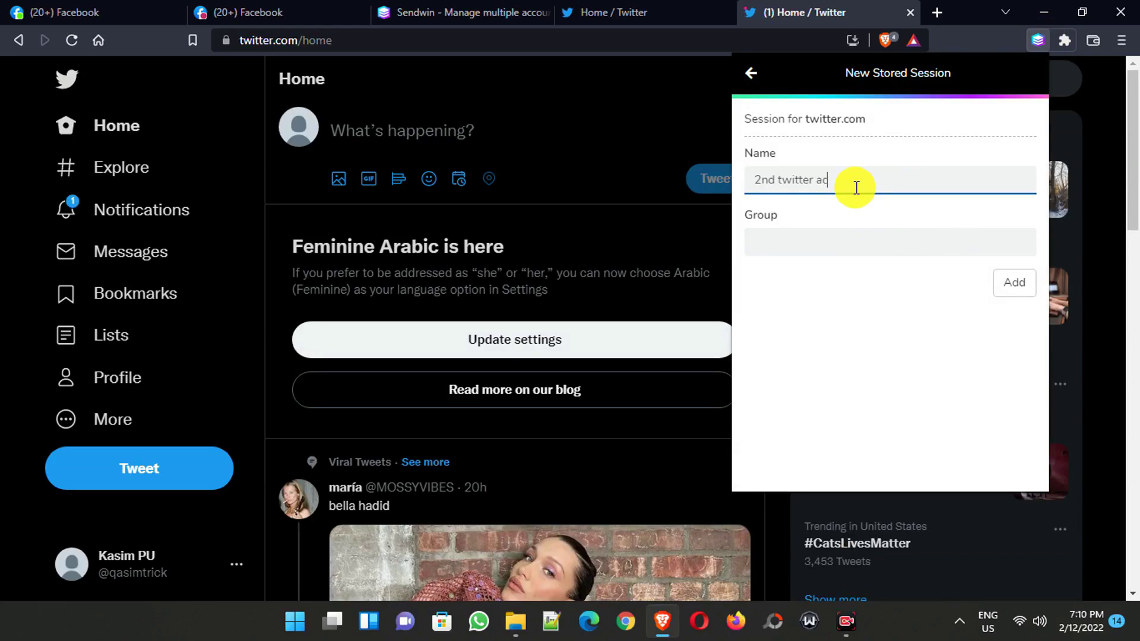
left_click(809, 236)
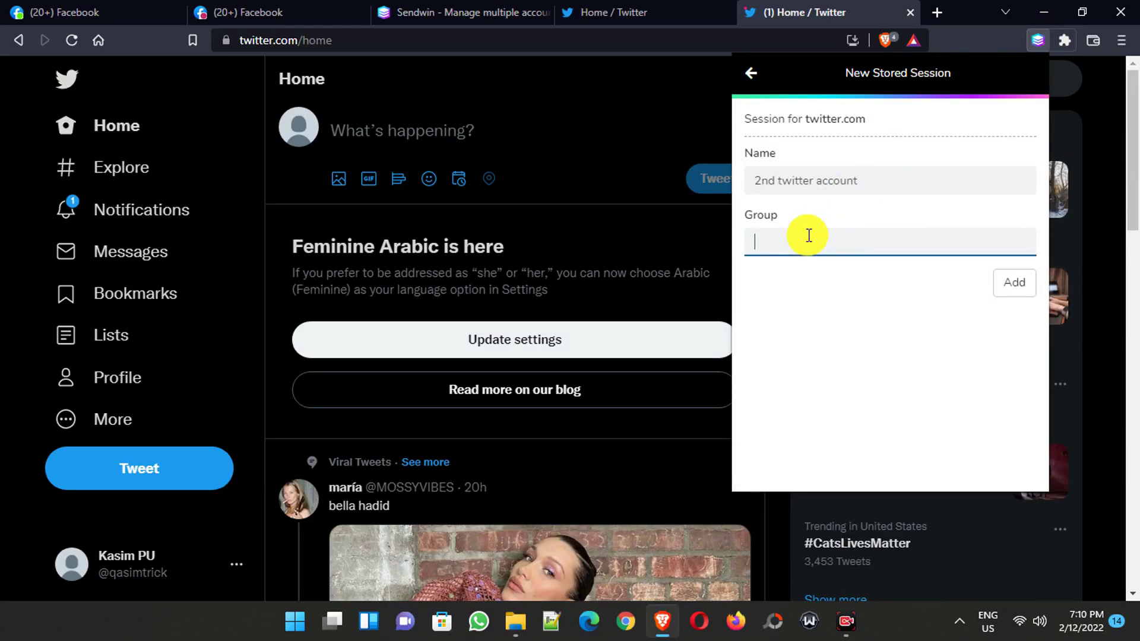
type("twitter")
left_click(828, 369)
left_click(1009, 282)
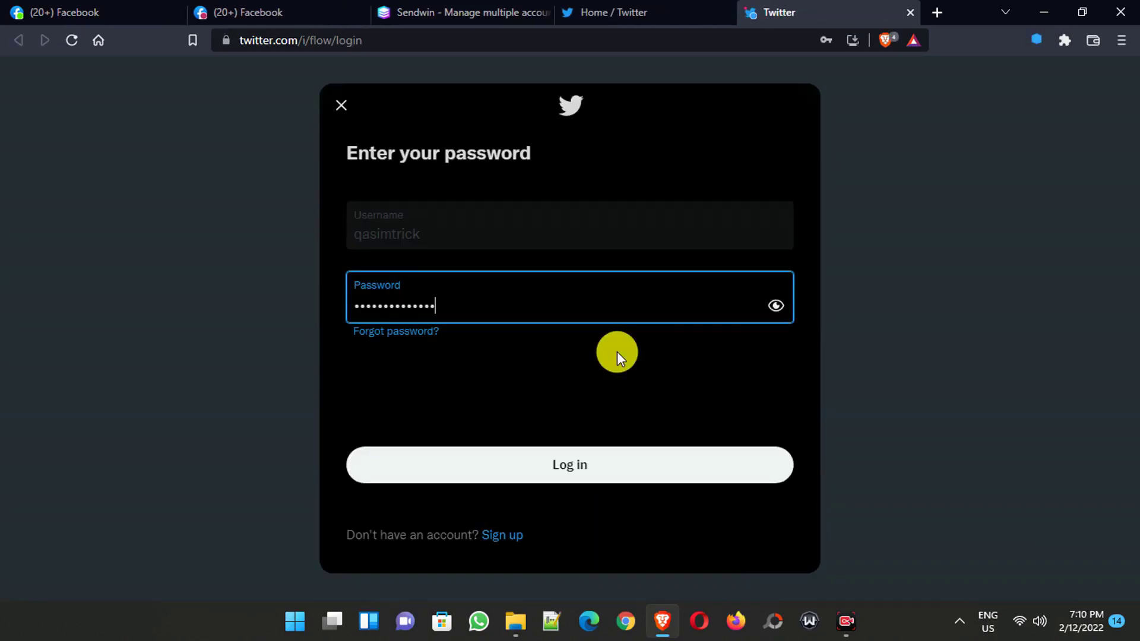
- Log in to the second Twitter account, then reload both Twitter tabs to confirm they keep separate accounts
key("Return")
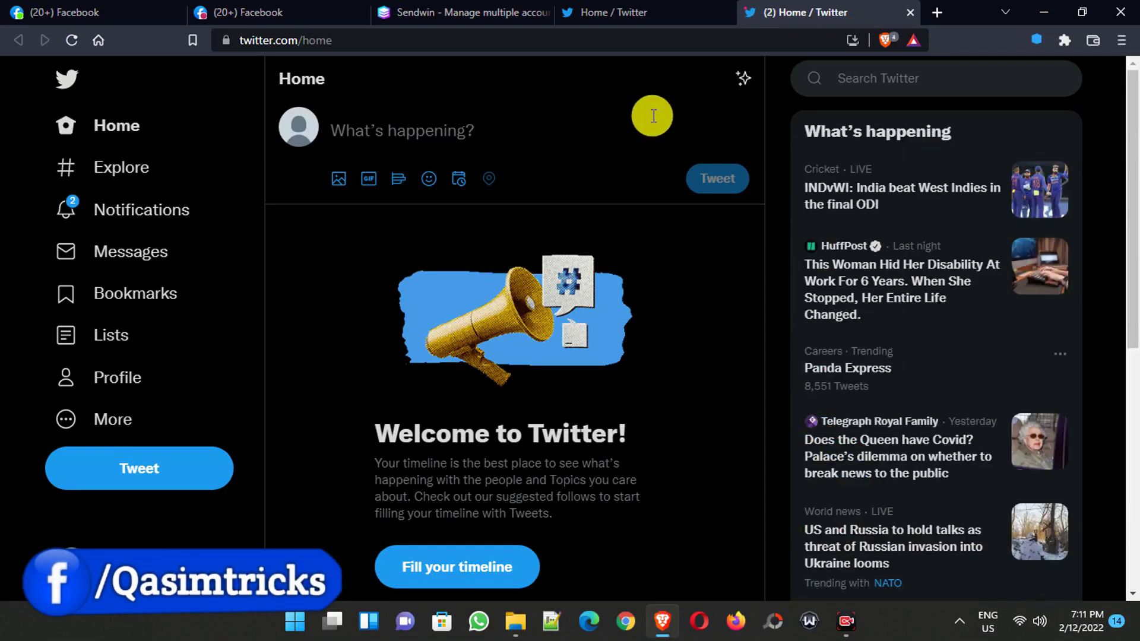
left_click(629, 9)
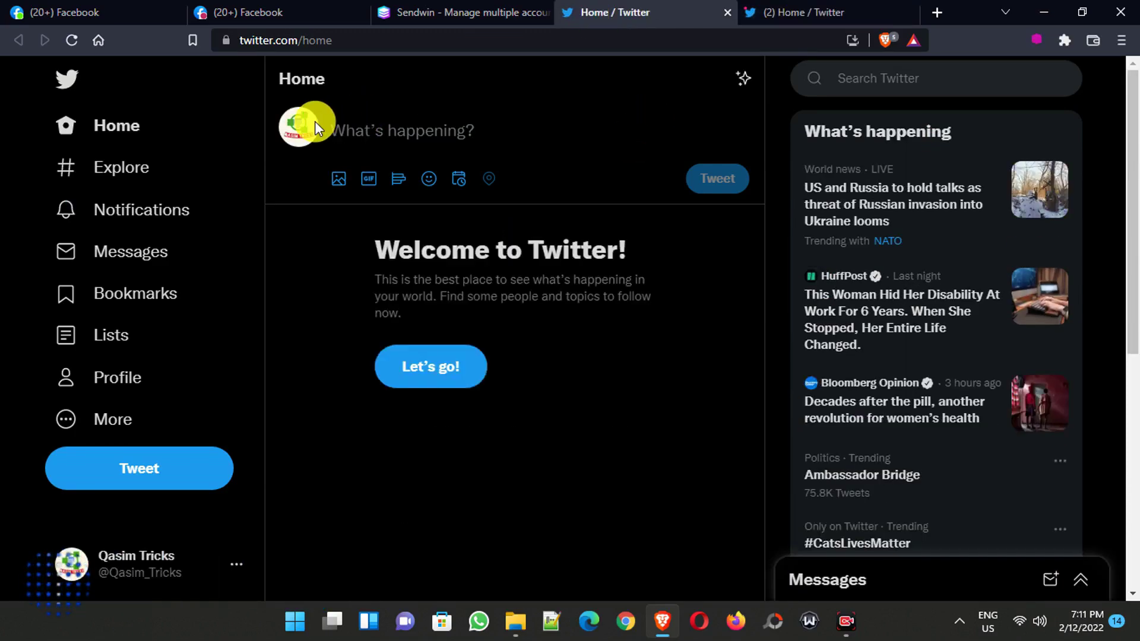
left_click(71, 41)
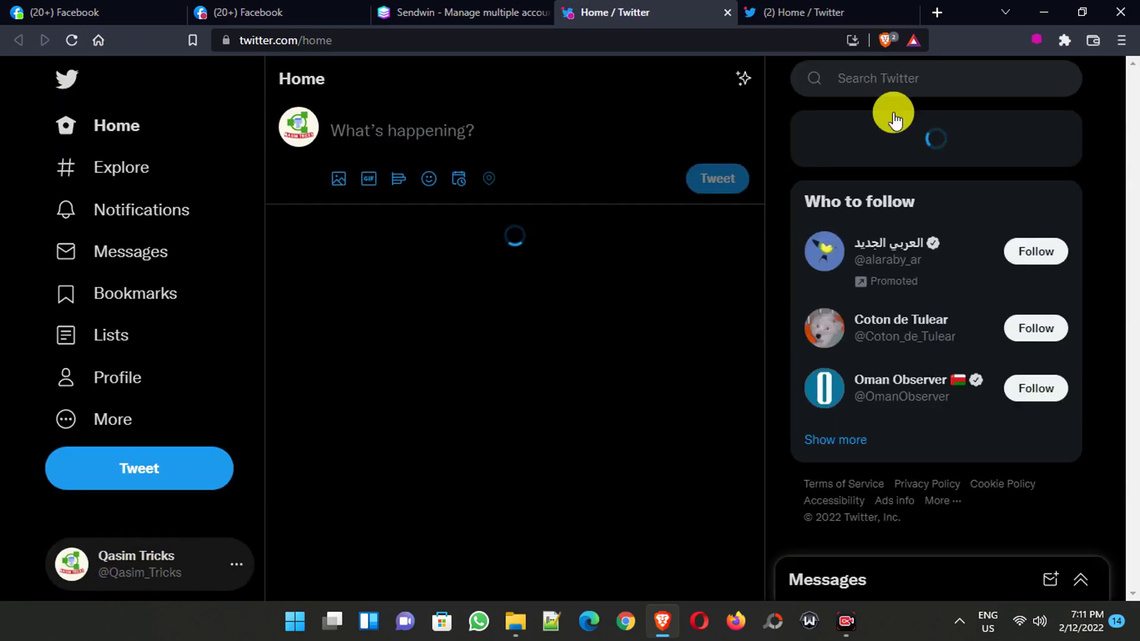
key("ctrl+Tab")
left_click(70, 41)
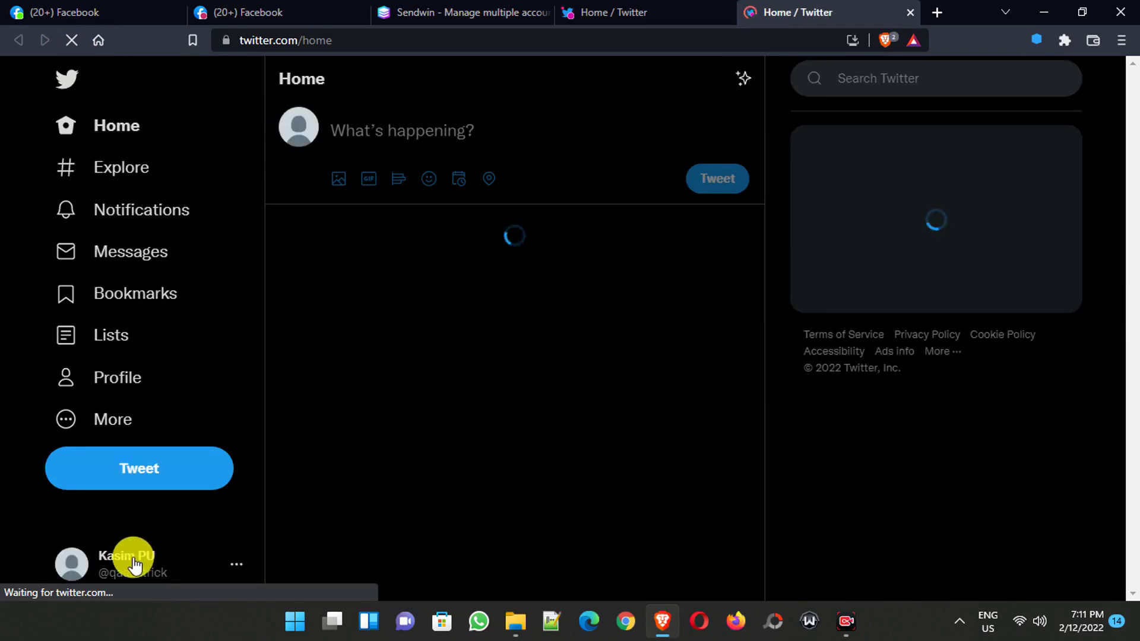
key("ctrl+shift+Tab")
key("ctrl+shift+Tab")
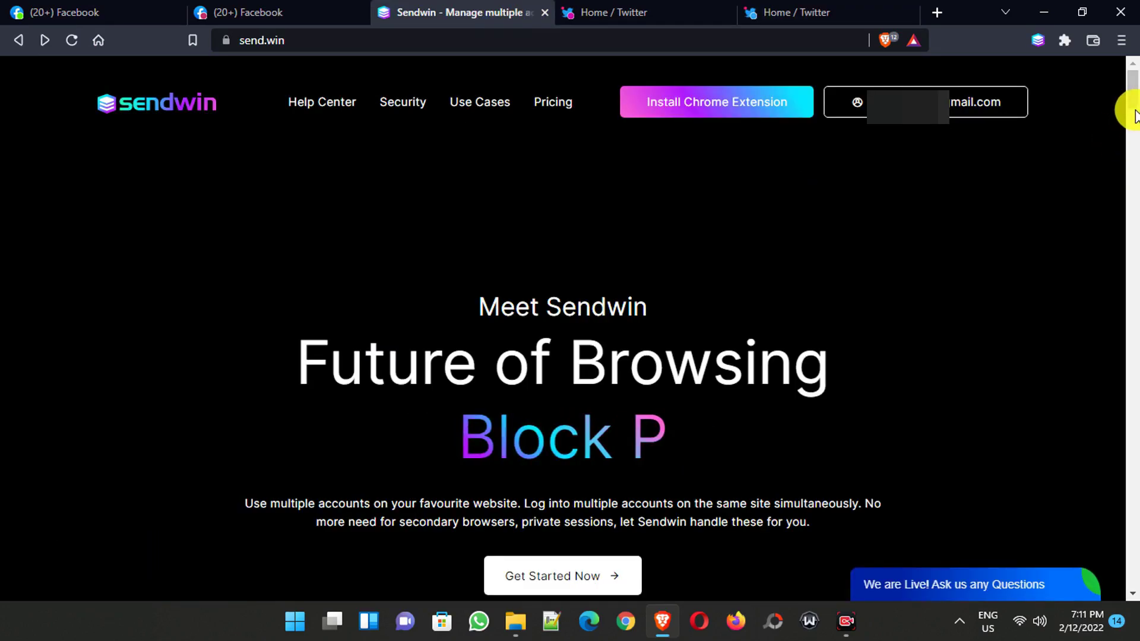
- Scroll down send.win to the pricing plans: Free $0.00, Pro $2.99, Pro Plus $6.99 monthly
scroll(1122, 118, "down", 6)
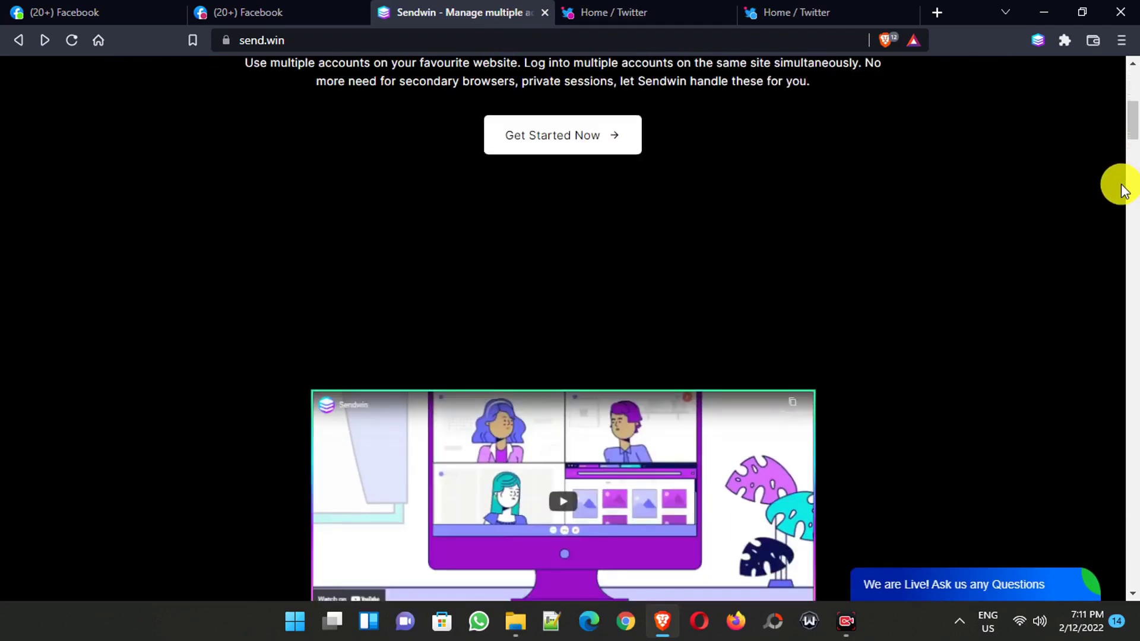
scroll(1122, 189, "down", 10)
scroll(1121, 190, "down", 15)
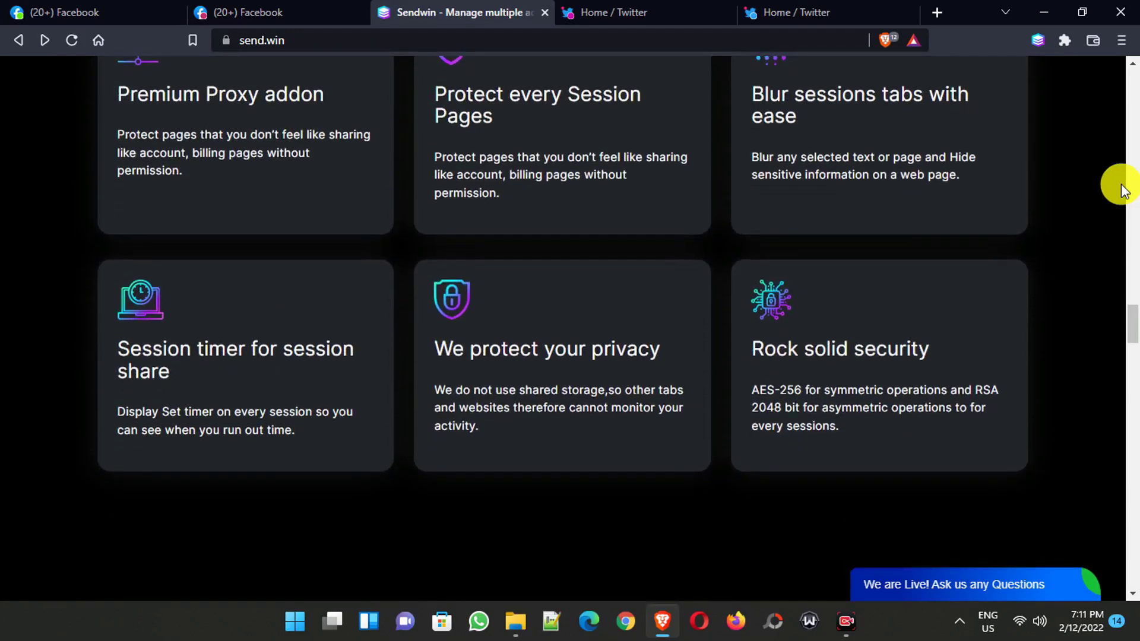
scroll(1122, 190, "down", 10)
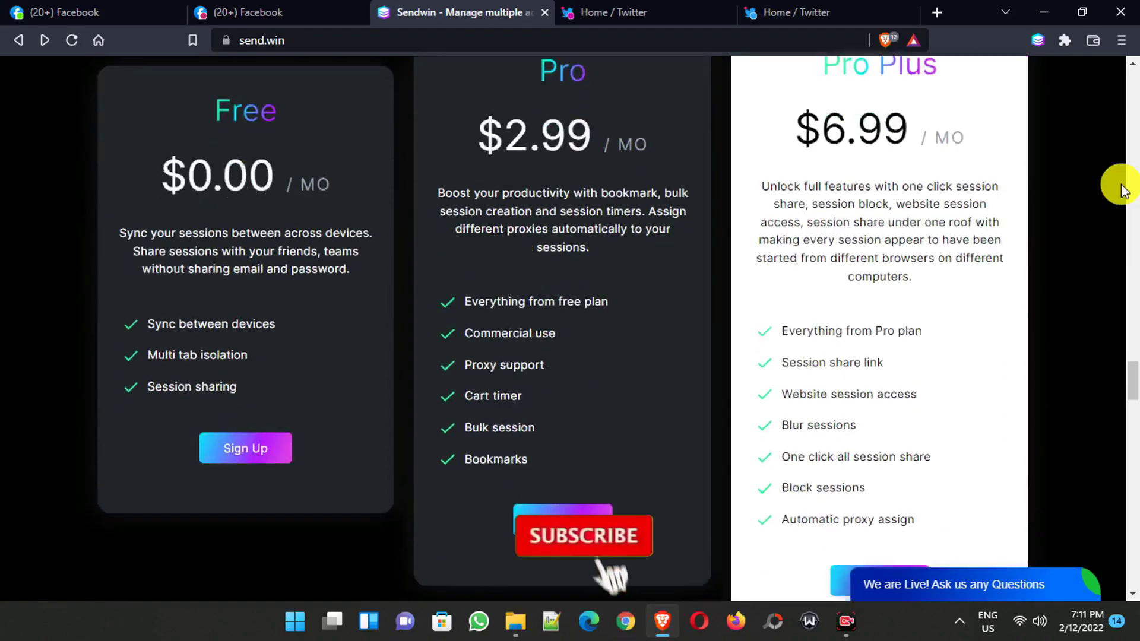